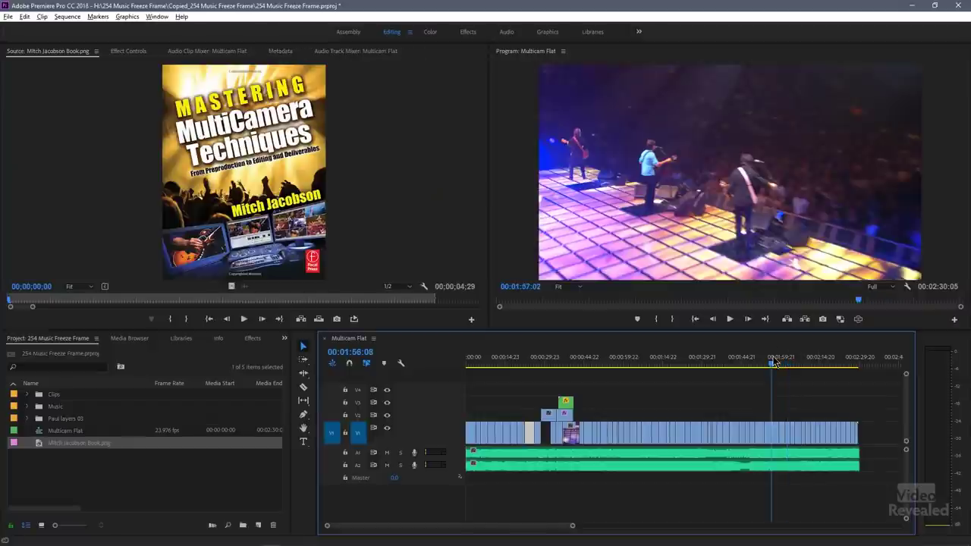
Step: Find the 204_Dolly_LongerLens_BandOnRun.mov shot near 00:02:00:00 in the sequence and lock audio tracks A1 and A2
{"action": "key", "text": "equal"}
{"action": "key", "text": "equal"}
{"action": "key", "text": "equal"}
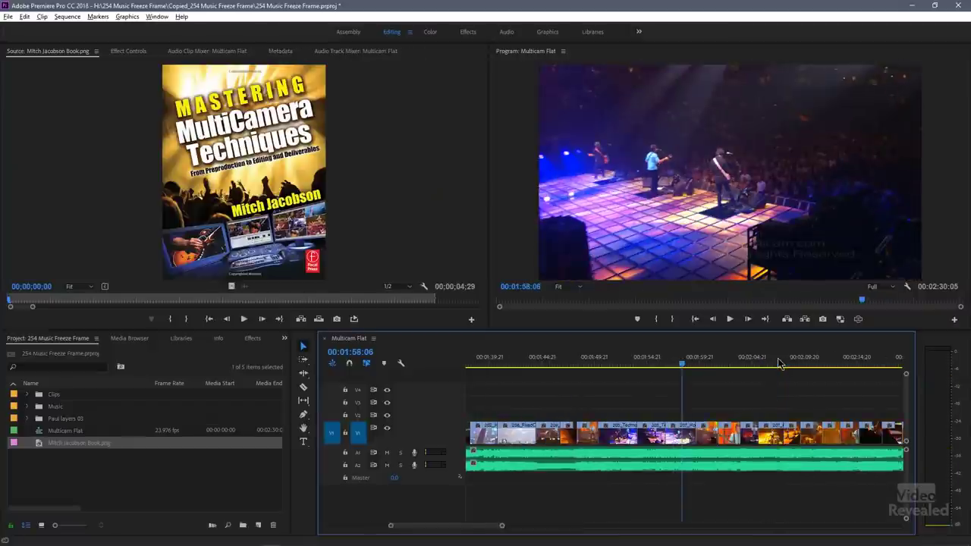
{"action": "left_click", "coordinate": [667, 360]}
{"action": "left_click_drag", "start_coordinate": [667, 360], "coordinate": [782, 360]}
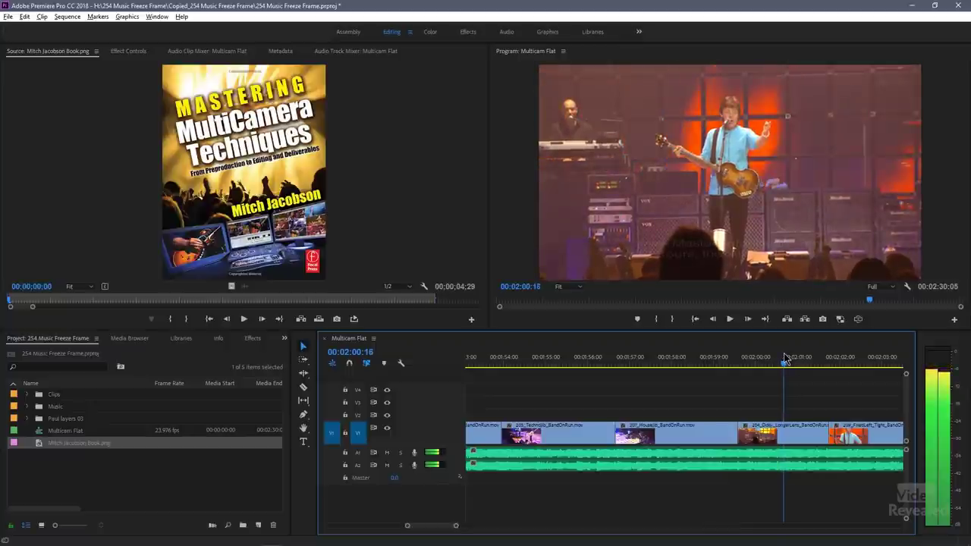
{"action": "scroll", "coordinate": [797, 382], "scroll_direction": "down", "scroll_amount": 3}
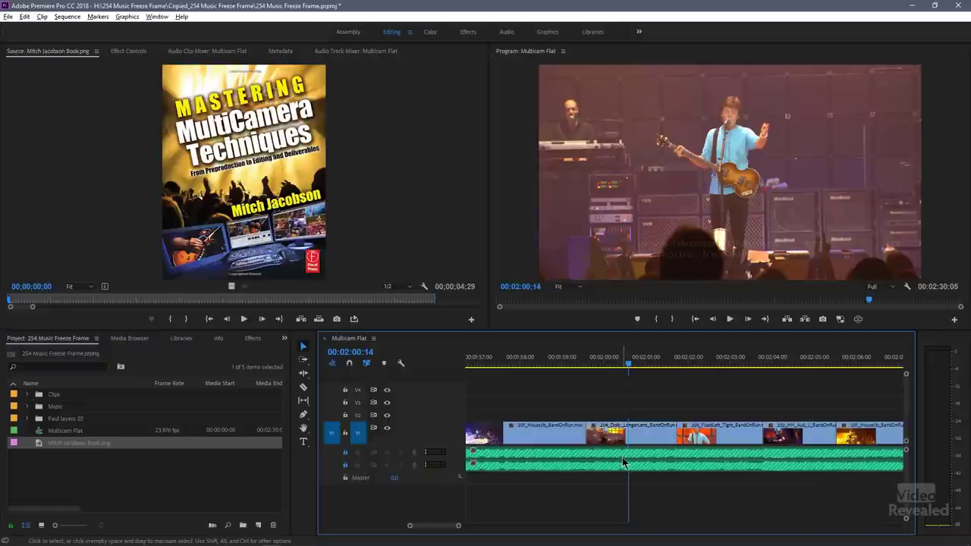
{"action": "key", "text": "space"}
{"action": "left_click_drag", "start_coordinate": [634, 366], "coordinate": [617, 366]}
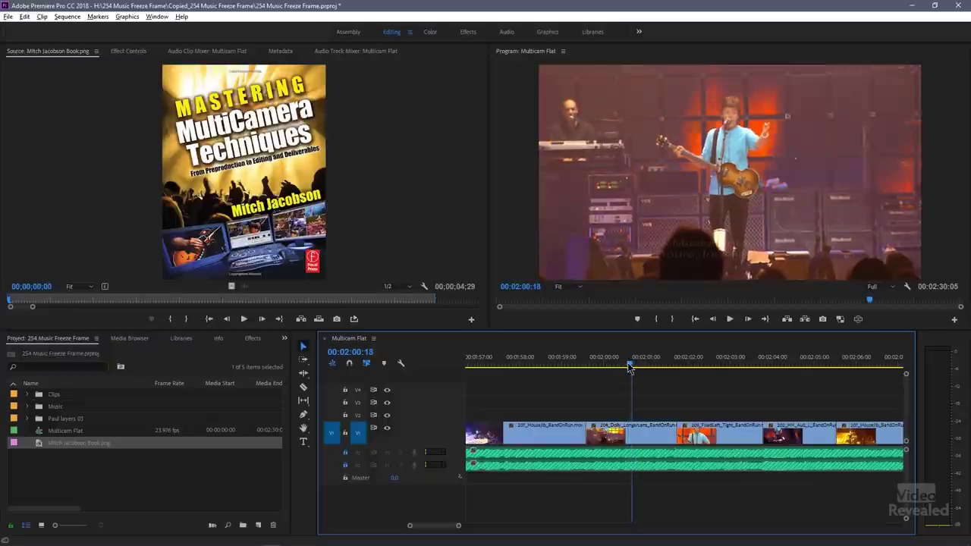
Step: Load the 204_Dolly_LongerLens_BandOnRun.mov shot in the Source Monitor, and split it in the sequence at 00:02:00:19 with the Razor tool
{"action": "double_click", "coordinate": [635, 436]}
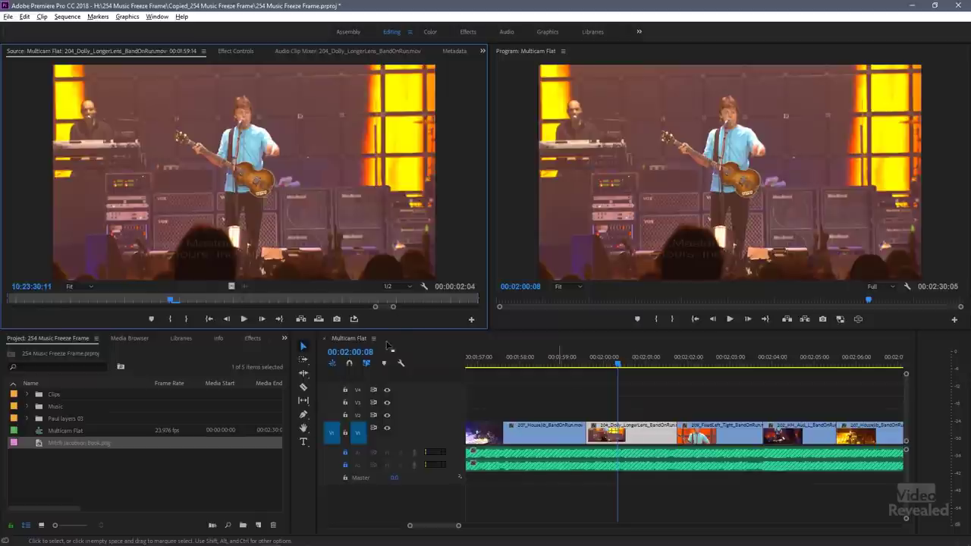
{"action": "mouse_move", "coordinate": [174, 306]}
{"action": "left_mouse_down"}
{"action": "mouse_move", "coordinate": [109, 311]}
{"action": "mouse_move", "coordinate": [160, 307]}
{"action": "left_mouse_up"}
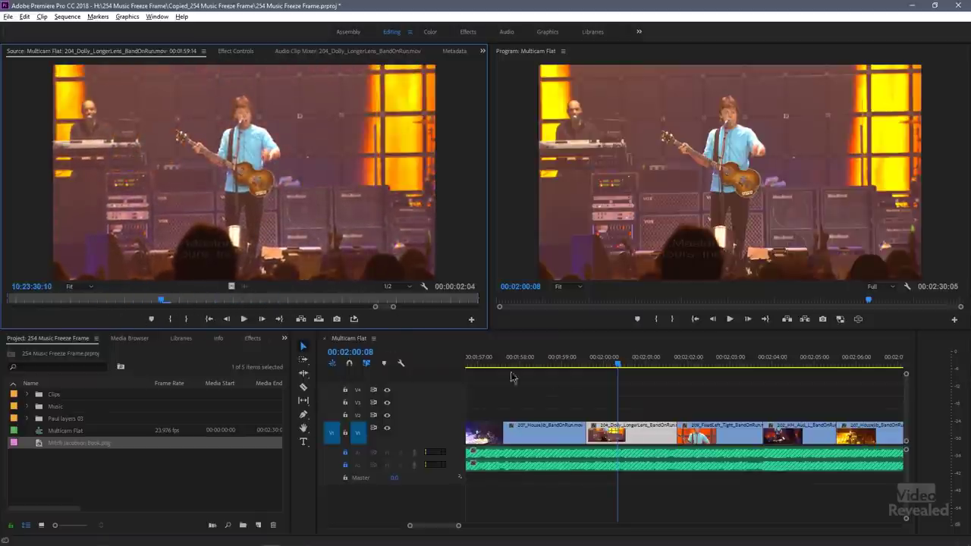
{"action": "left_click_drag", "start_coordinate": [609, 358], "coordinate": [639, 365]}
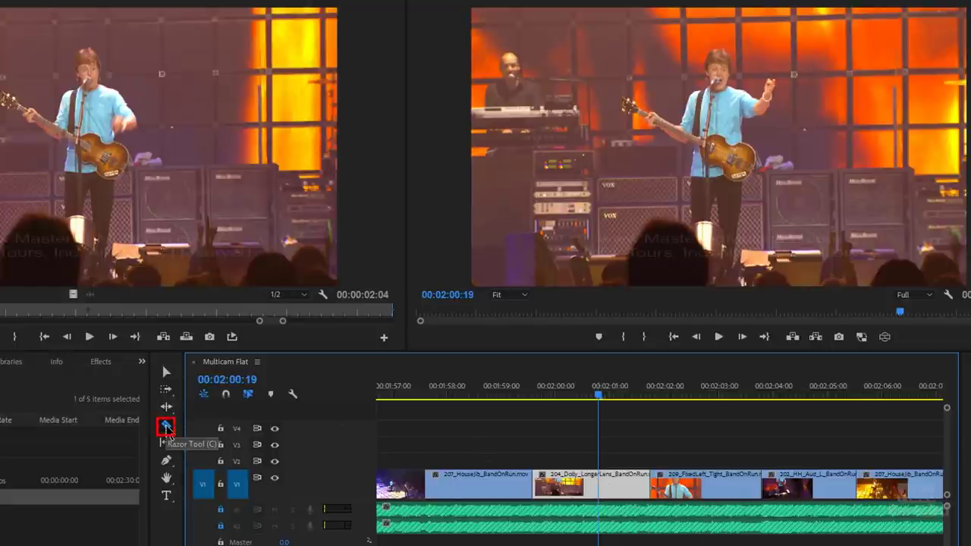
{"action": "left_click", "coordinate": [601, 486]}
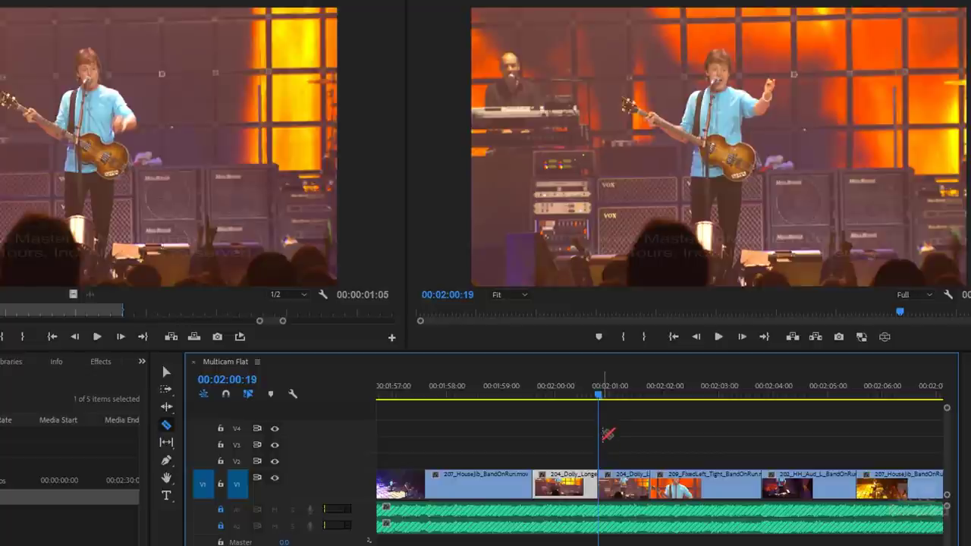
Step: Freeze the second part of the split 204_Dolly shot on its In Point with Frame Hold Options, and scrub across it
{"action": "left_click_drag", "start_coordinate": [598, 397], "coordinate": [576, 402]}
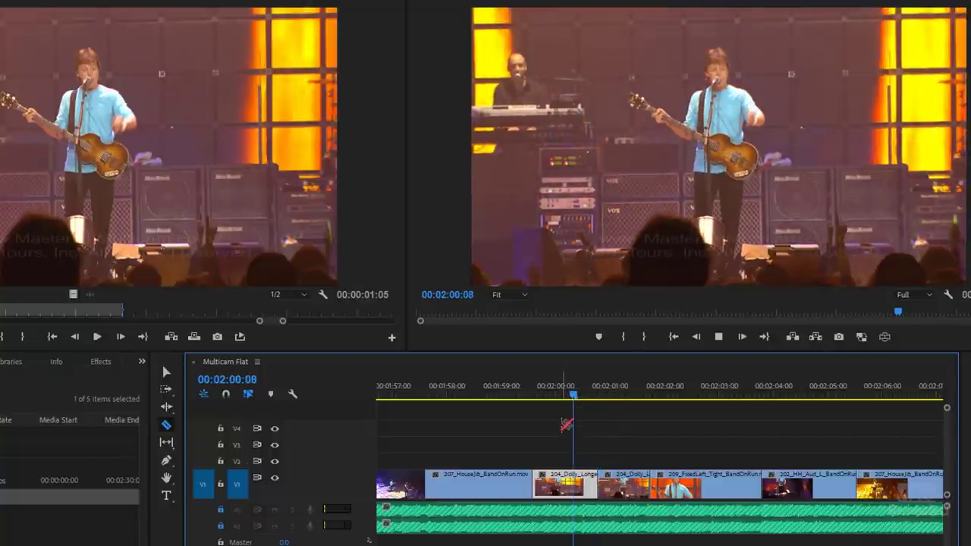
{"action": "left_click_drag", "start_coordinate": [616, 393], "coordinate": [621, 421]}
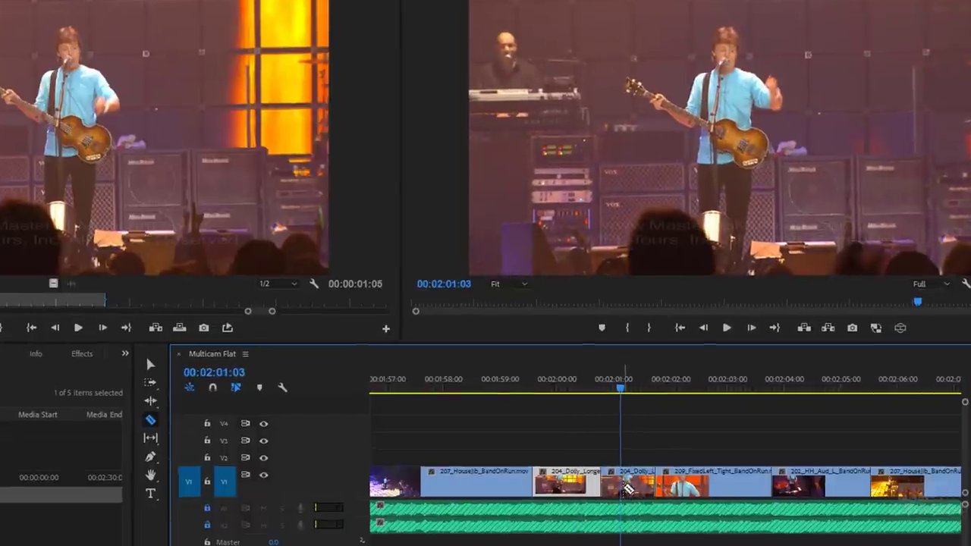
{"action": "right_click", "coordinate": [626, 490]}
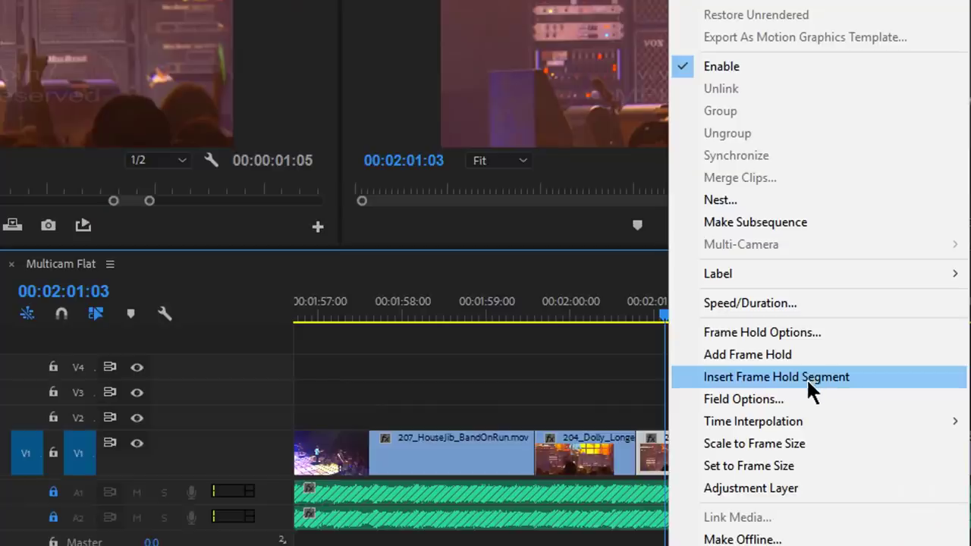
{"action": "left_click", "coordinate": [761, 333]}
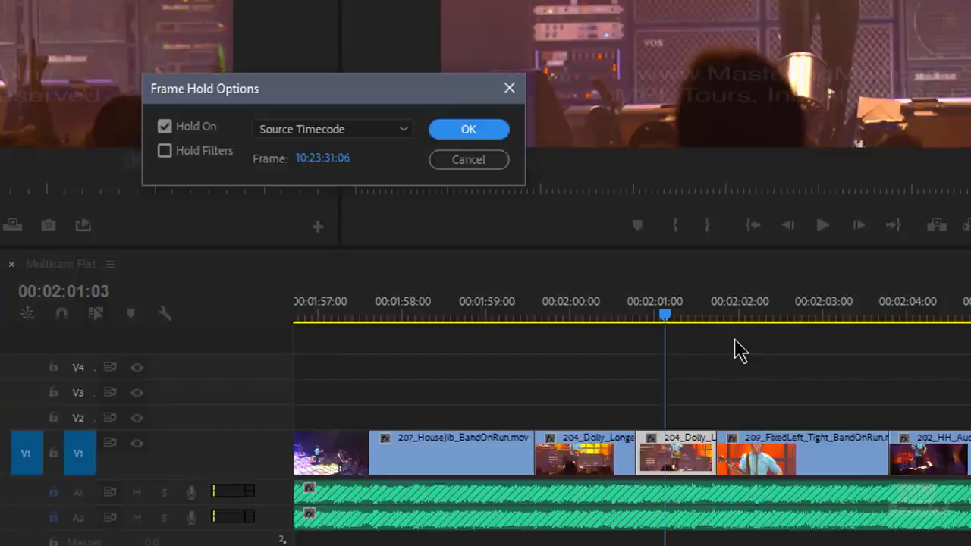
{"action": "left_click", "coordinate": [368, 129]}
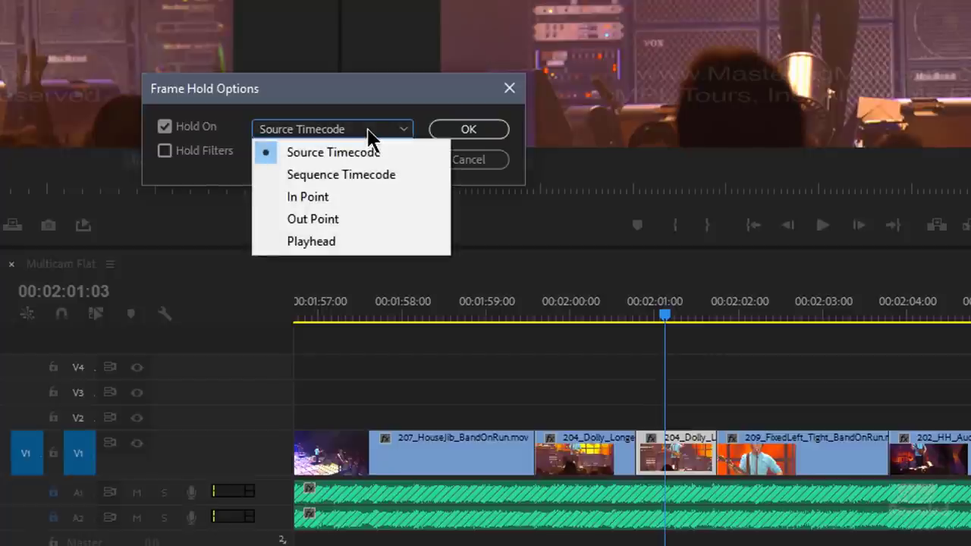
{"action": "left_click", "coordinate": [366, 198]}
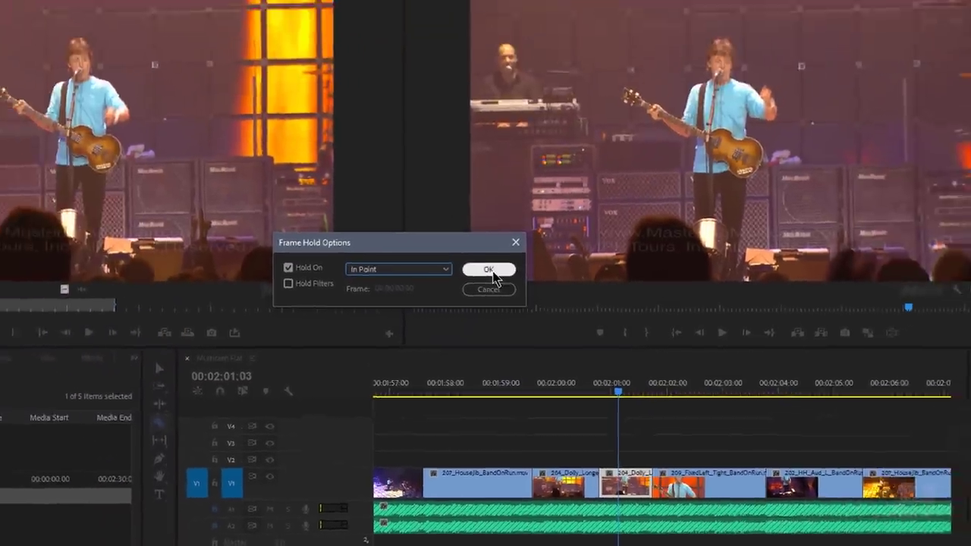
{"action": "left_click", "coordinate": [491, 272]}
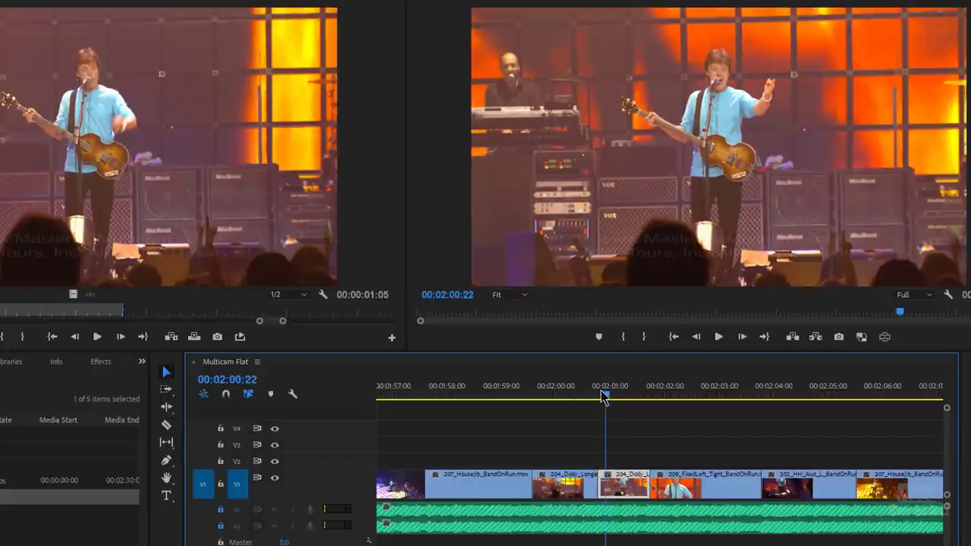
{"action": "mouse_move", "coordinate": [596, 395]}
{"action": "left_mouse_down"}
{"action": "mouse_move", "coordinate": [587, 392]}
{"action": "mouse_move", "coordinate": [603, 400]}
{"action": "left_mouse_up"}
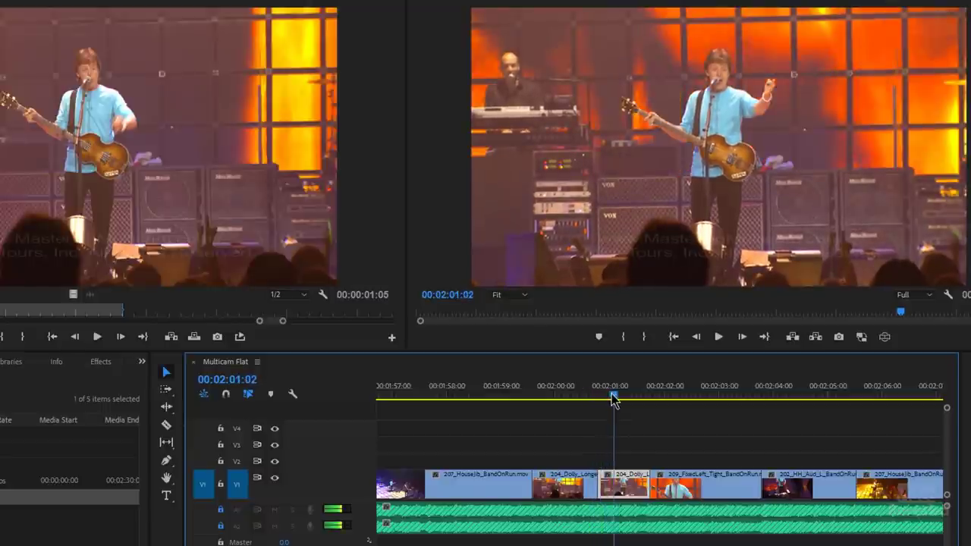
{"action": "left_click_drag", "start_coordinate": [647, 400], "coordinate": [478, 433]}
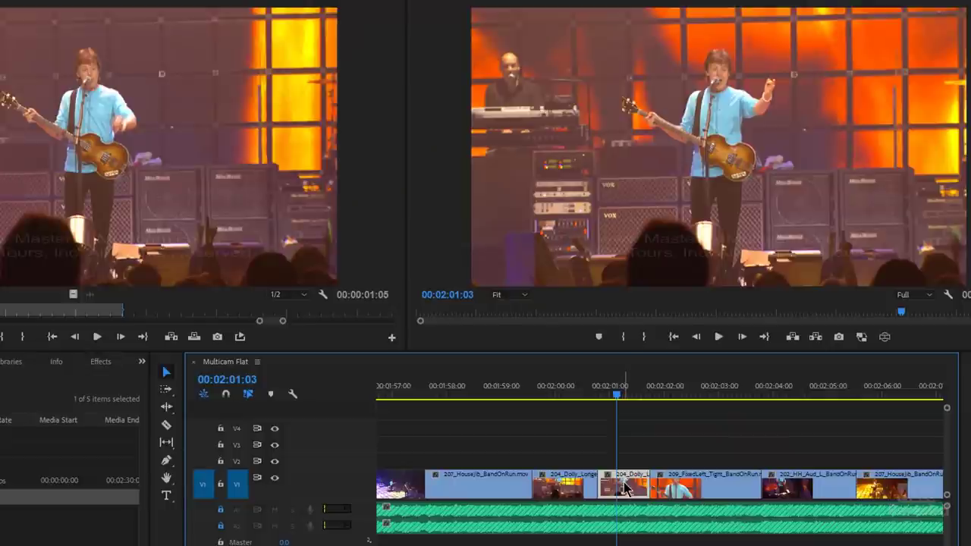
Step: Turn off Hold On in Frame Hold Options for the second 204_Dolly segment and scrub back over the split
{"action": "right_click", "coordinate": [624, 485]}
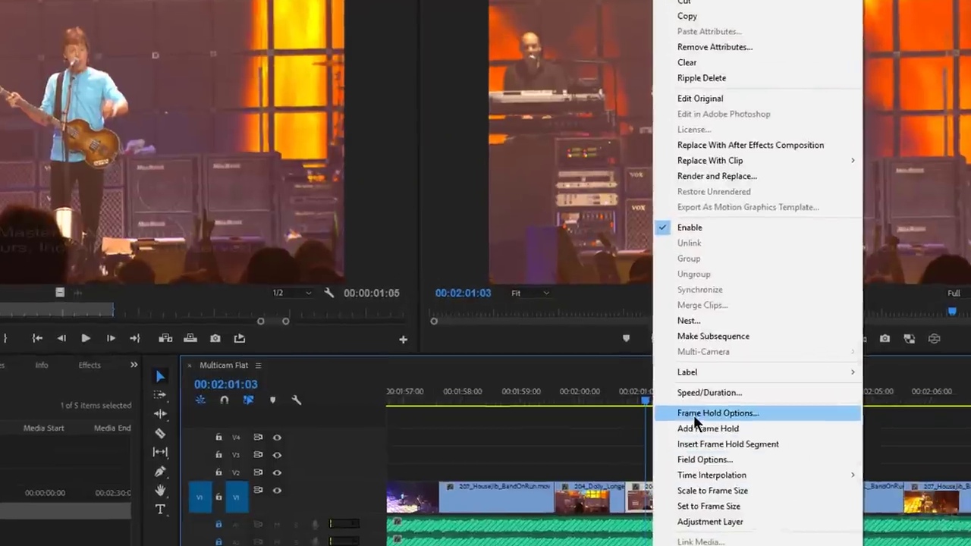
{"action": "left_click", "coordinate": [660, 406]}
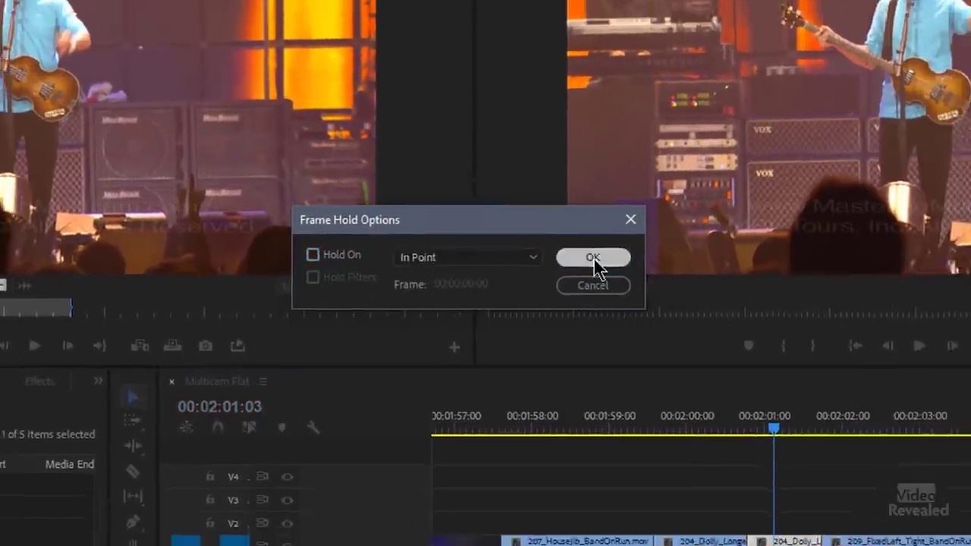
{"action": "left_click", "coordinate": [622, 252]}
{"action": "left_click_drag", "start_coordinate": [614, 392], "coordinate": [587, 405]}
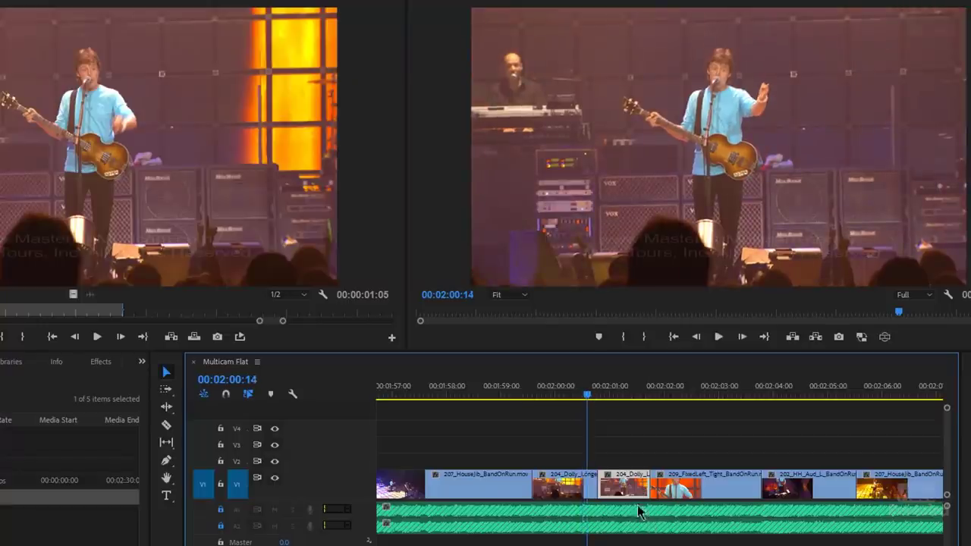
Step: Find the drummer shot 201_HH_Stage_House_R_BandOnRun.mov in the sequence and split it at 00:00:59:19
{"action": "scroll", "coordinate": [713, 463], "scroll_direction": "down", "scroll_amount": 5}
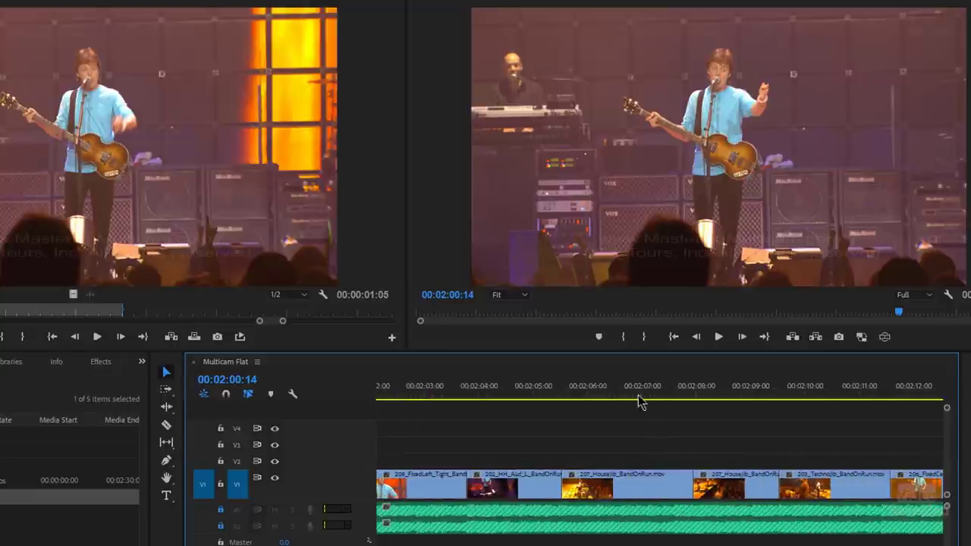
{"action": "left_click", "coordinate": [573, 395]}
{"action": "left_click_drag", "start_coordinate": [573, 394], "coordinate": [923, 390]}
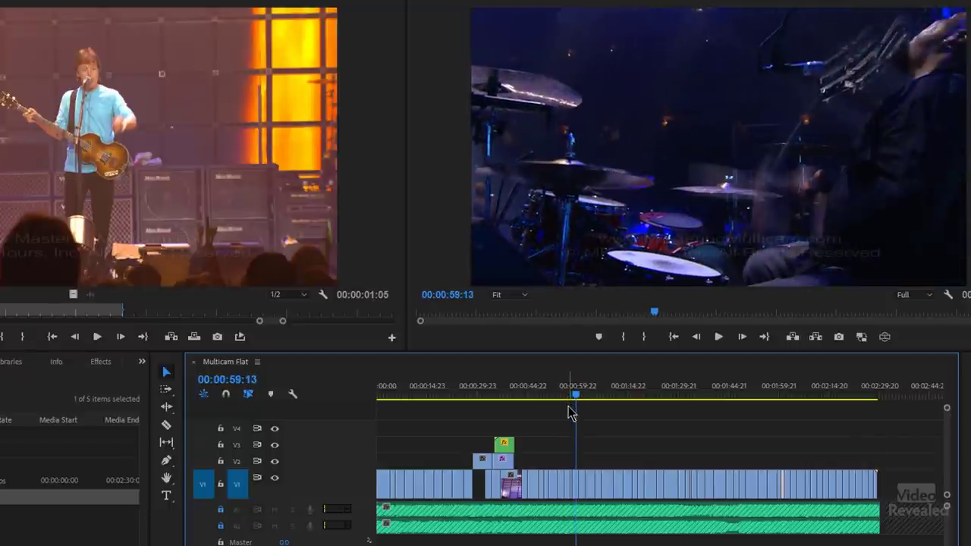
{"action": "key", "text": "="}
{"action": "key", "text": "="}
{"action": "key", "text": "="}
{"action": "key", "text": "="}
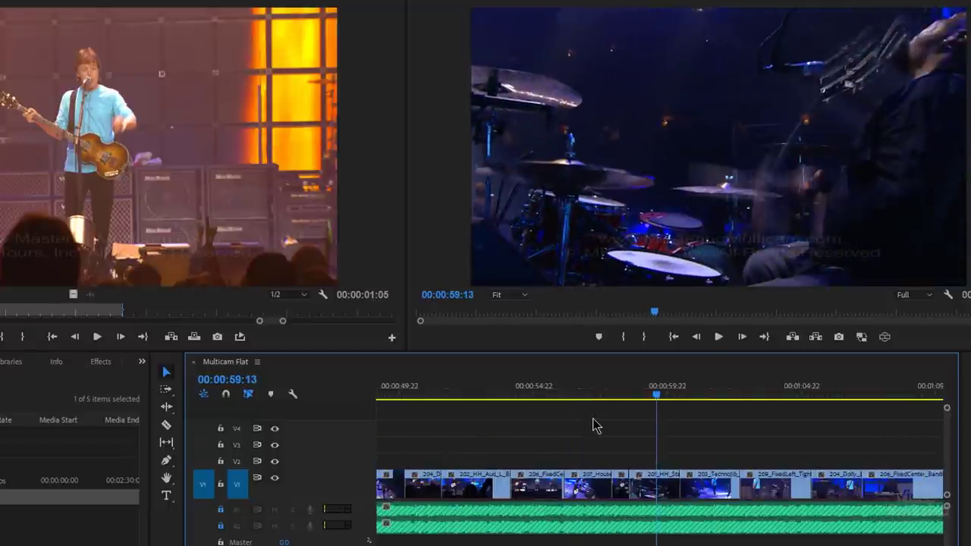
{"action": "left_click_drag", "start_coordinate": [662, 399], "coordinate": [581, 408]}
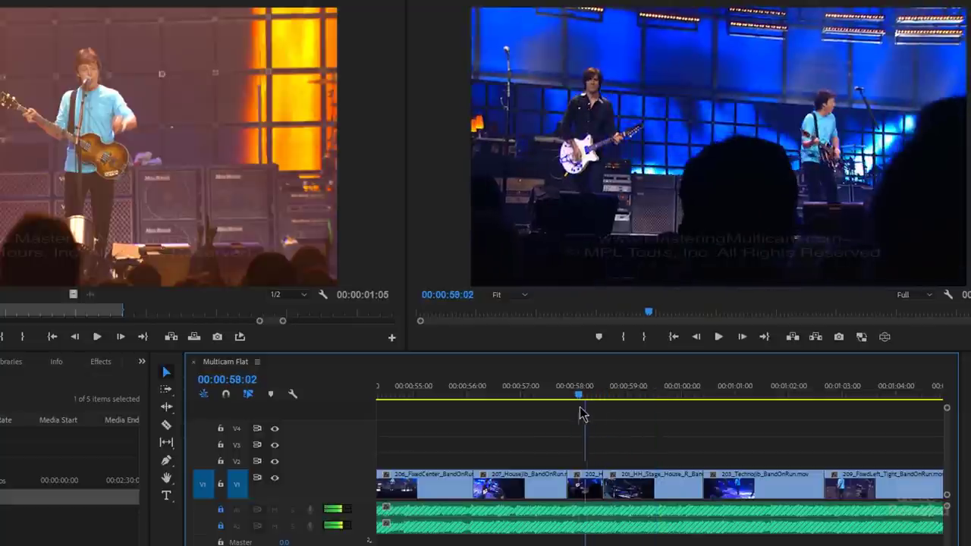
{"action": "key", "text": "space"}
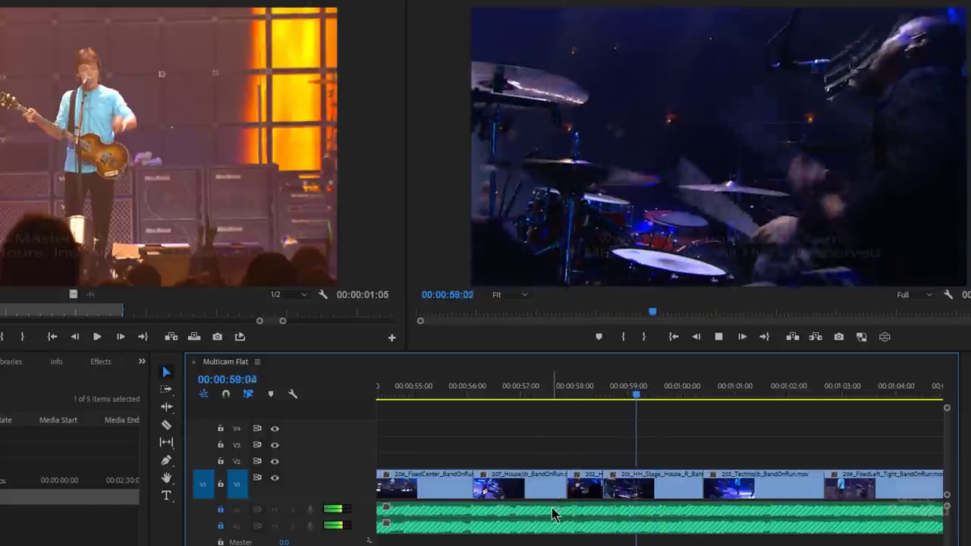
{"action": "key", "text": "space"}
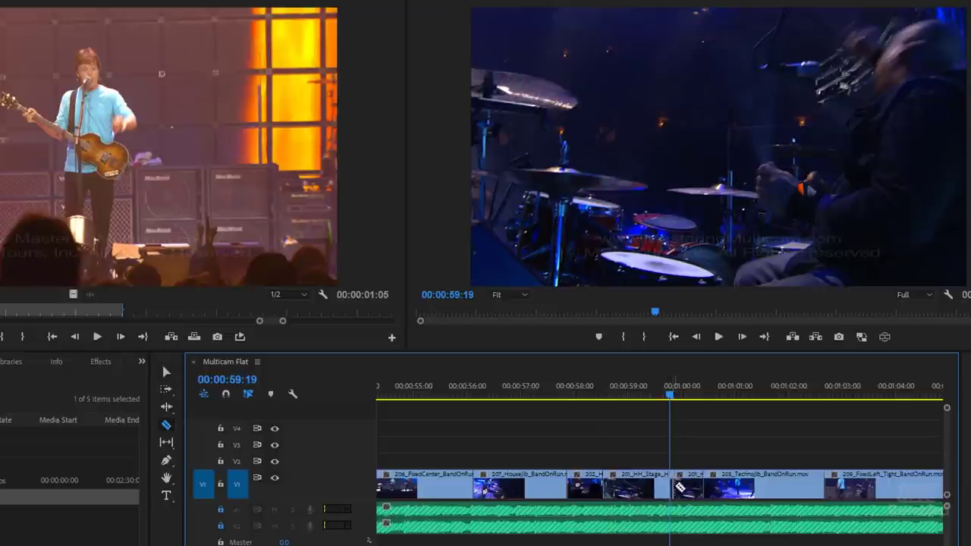
Step: Hold the second part of the split drummer shot on its In Point with Frame Hold Options
{"action": "right_click", "coordinate": [694, 484]}
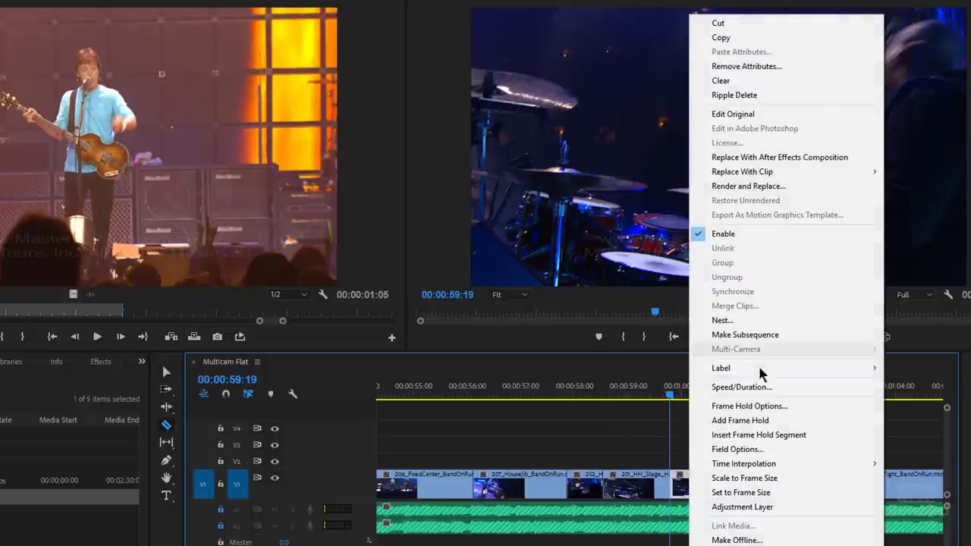
{"action": "left_click", "coordinate": [759, 406]}
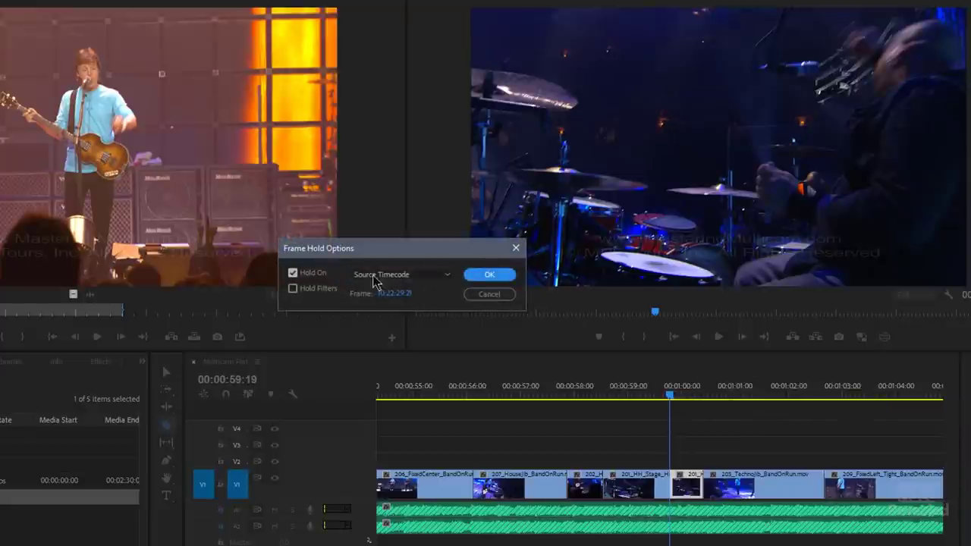
{"action": "left_click", "coordinate": [400, 274]}
{"action": "left_click", "coordinate": [414, 318]}
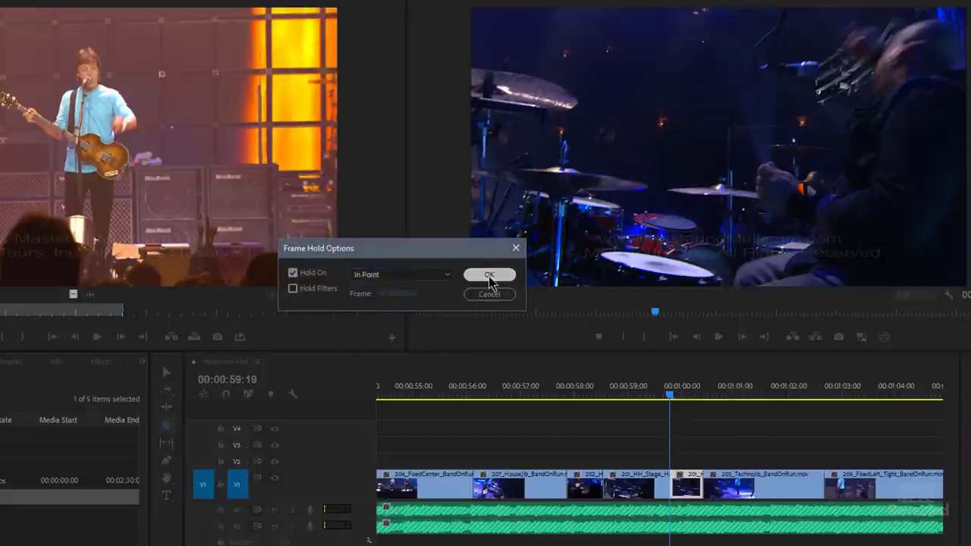
{"action": "left_click", "coordinate": [489, 275]}
Step: Play the sequence across the split drummer shot to review the freeze frame's timing
{"action": "left_click", "coordinate": [595, 398]}
{"action": "key", "text": "space"}
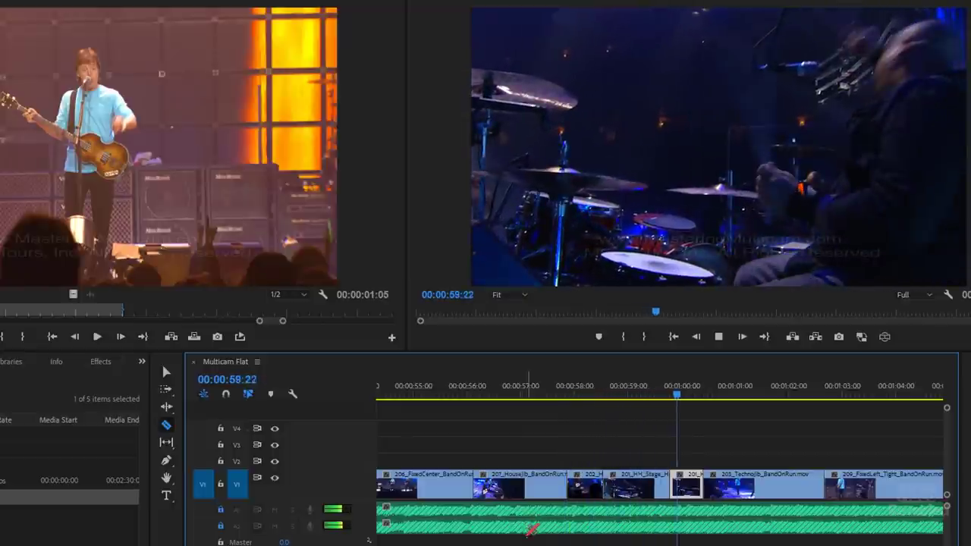
{"action": "left_click_drag", "start_coordinate": [679, 394], "coordinate": [618, 396]}
{"action": "key", "text": "space"}
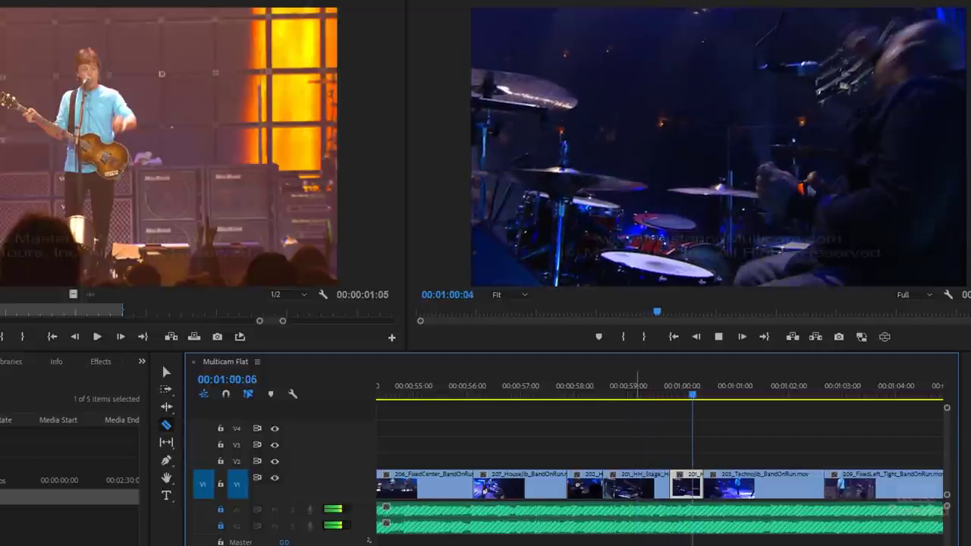
{"action": "left_click", "coordinate": [696, 388]}
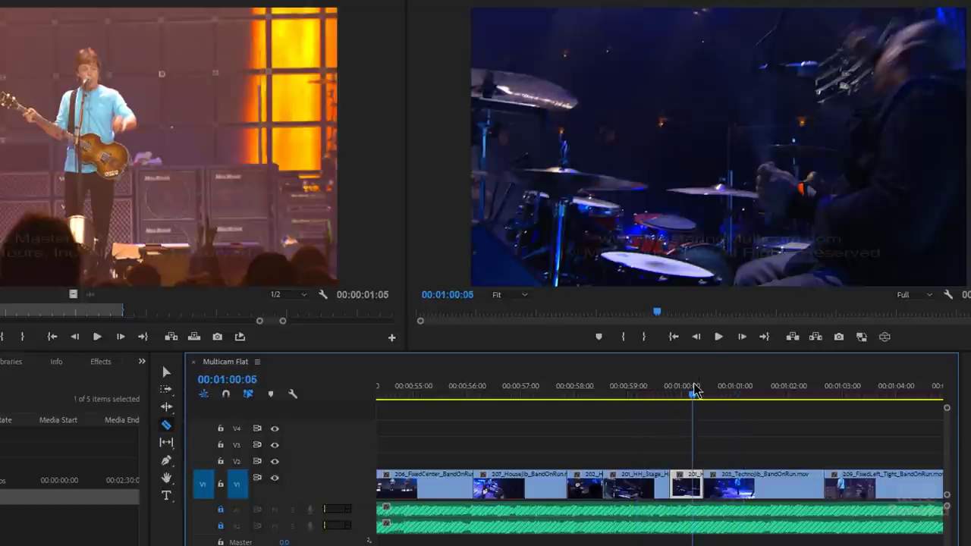
Step: Choose the Rolling Edit tool and select the edit point between the two 201_HH_Stage_House_R_BandOnRun.mov segments
{"action": "key", "text": "="}
{"action": "key", "text": "="}
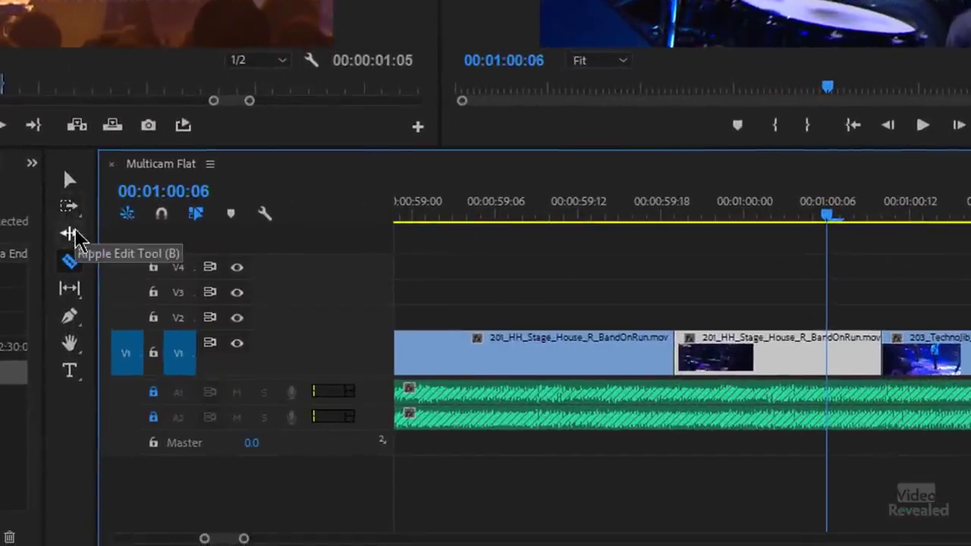
{"action": "left_click", "coordinate": [72, 235]}
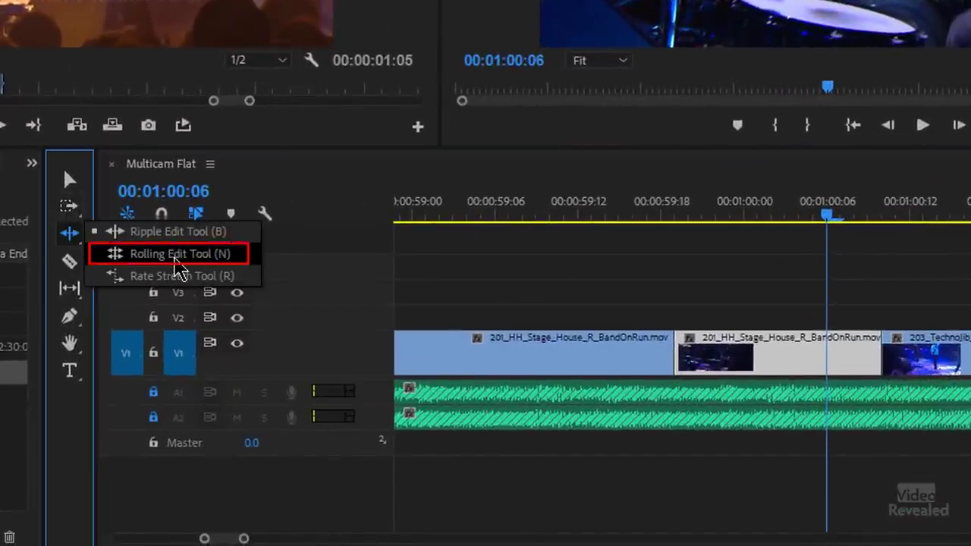
{"action": "left_click", "coordinate": [175, 256]}
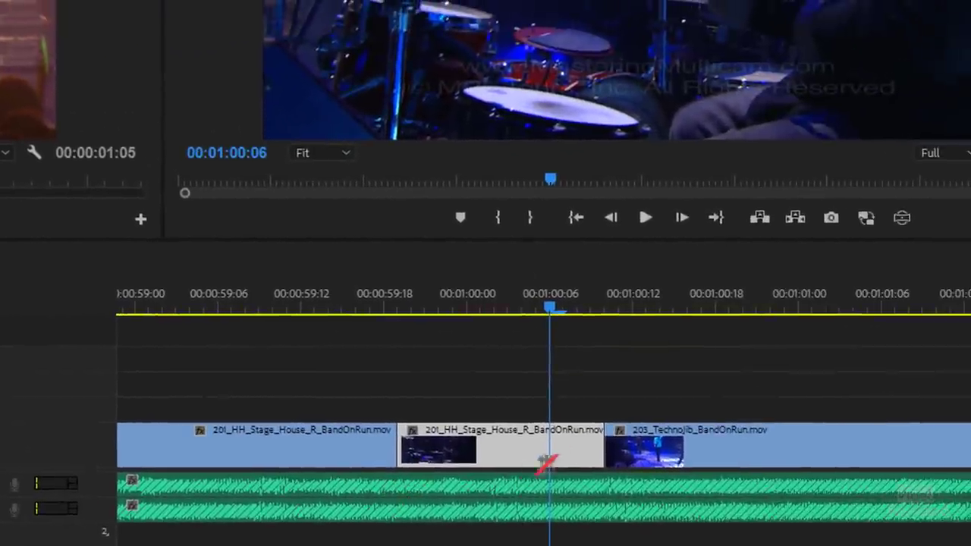
{"action": "left_click", "coordinate": [391, 447]}
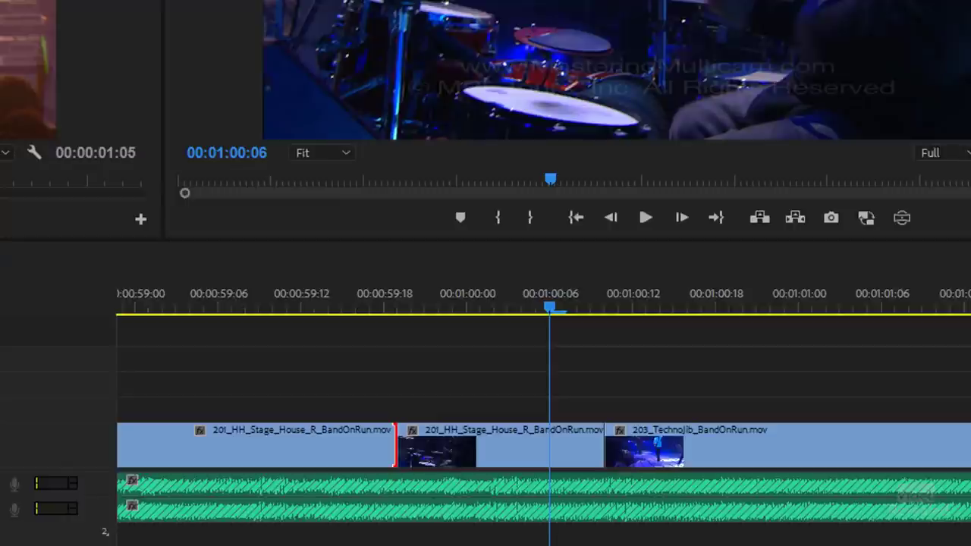
{"action": "left_click", "coordinate": [396, 437]}
{"action": "mouse_move", "coordinate": [407, 318]}
{"action": "left_mouse_down"}
{"action": "mouse_move", "coordinate": [377, 314]}
{"action": "mouse_move", "coordinate": [395, 319]}
{"action": "left_mouse_up"}
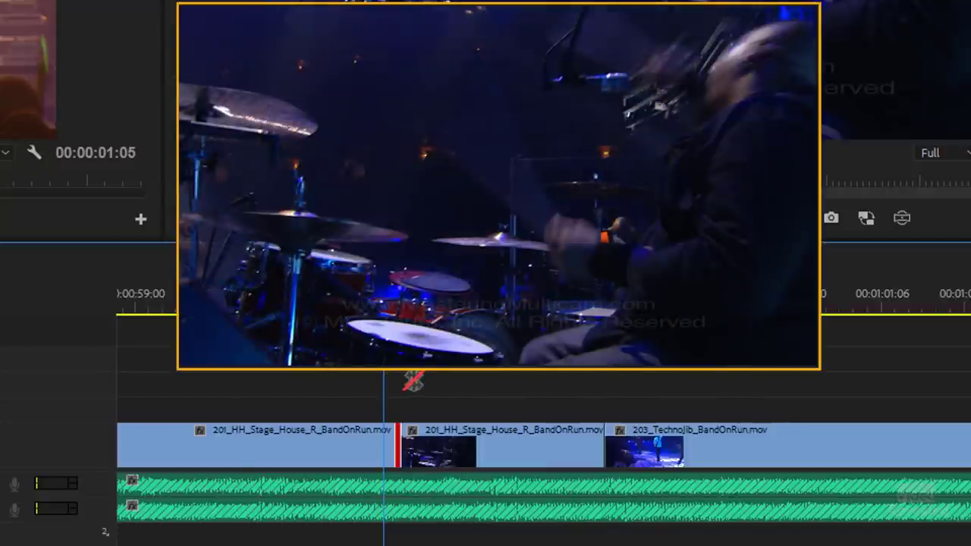
Step: Try rolling the edit between the two drummer segments about three frames earlier, and roll it back to its original place
{"action": "left_click_drag", "start_coordinate": [389, 448], "coordinate": [353, 445]}
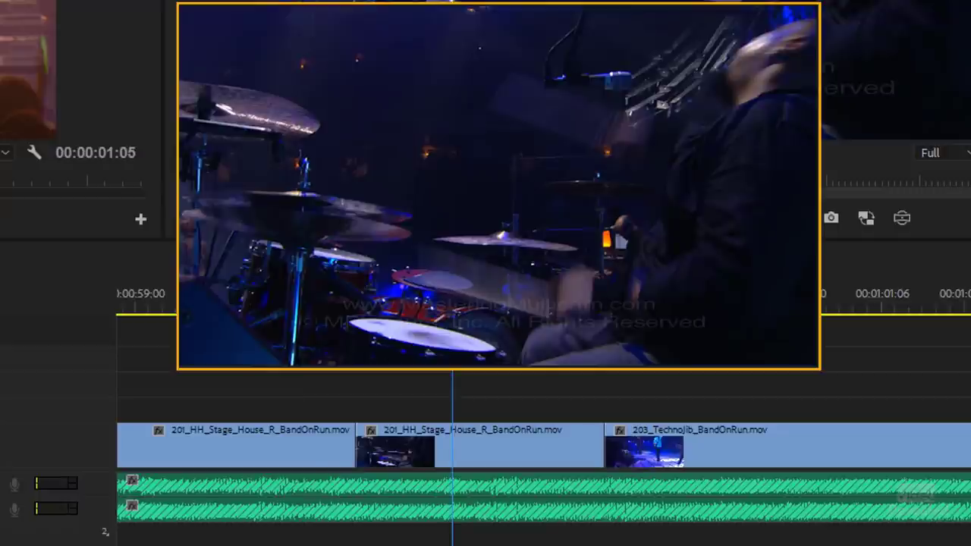
{"action": "left_click_drag", "start_coordinate": [357, 440], "coordinate": [397, 440]}
{"action": "key", "text": "space"}
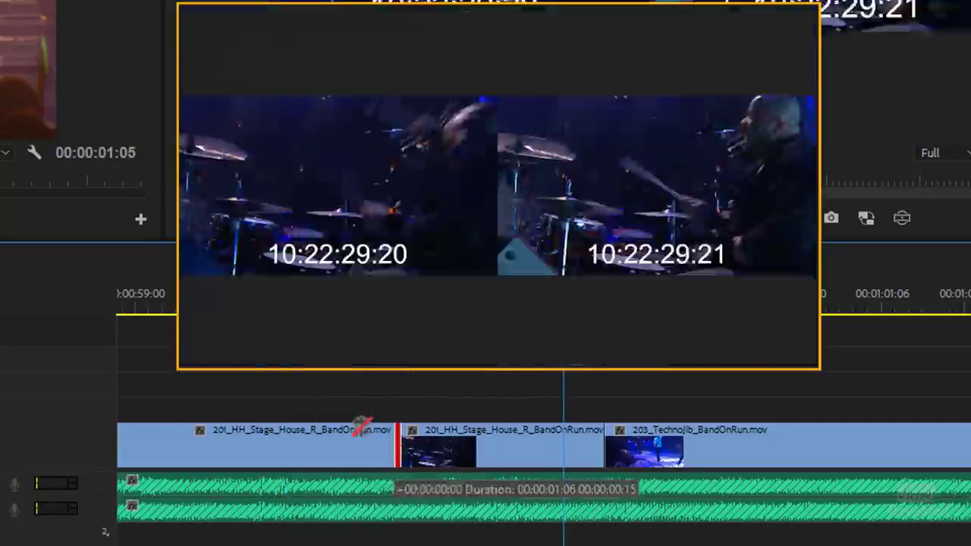
Step: Roll the edit between the two drummer segments about two frames later and play back across it
{"action": "left_click_drag", "start_coordinate": [399, 444], "coordinate": [425, 444]}
{"action": "key", "text": "space"}
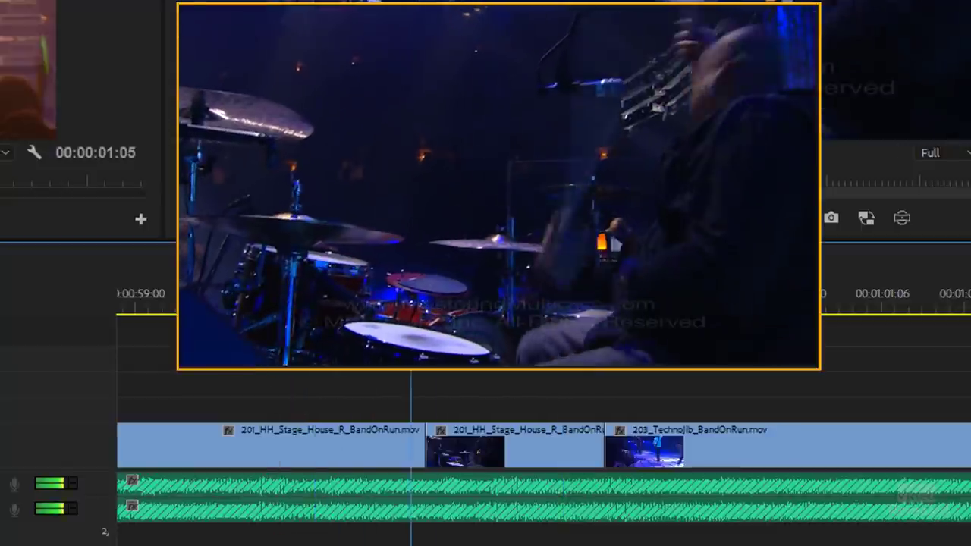
{"action": "key", "text": "j"}
{"action": "key", "text": "j"}
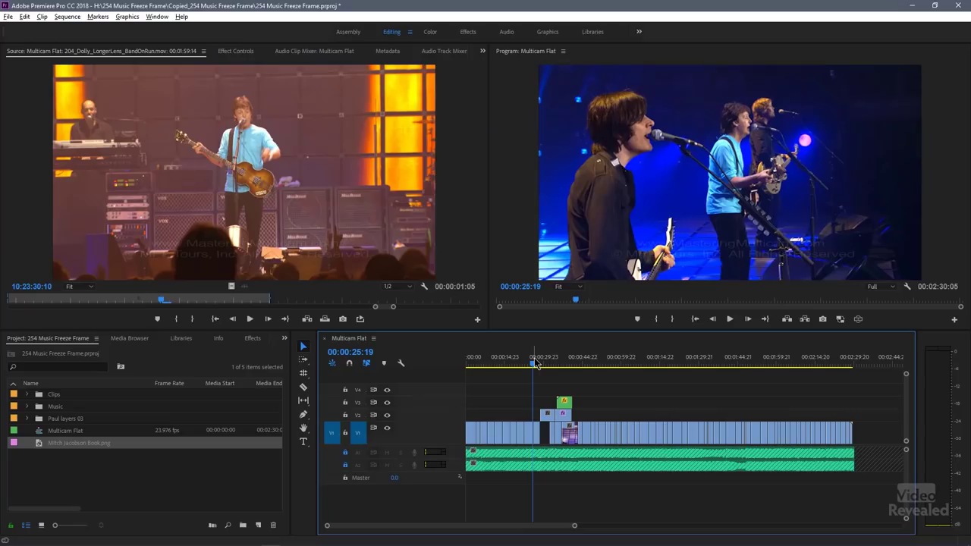
Step: Play the sequence full screen from 00:00:25:19 and scrub across the split between the two 209_FixedLeft_Tight_BandOnRun.mov segments
{"action": "key", "text": "ctrl+grave"}
{"action": "key", "text": "space"}
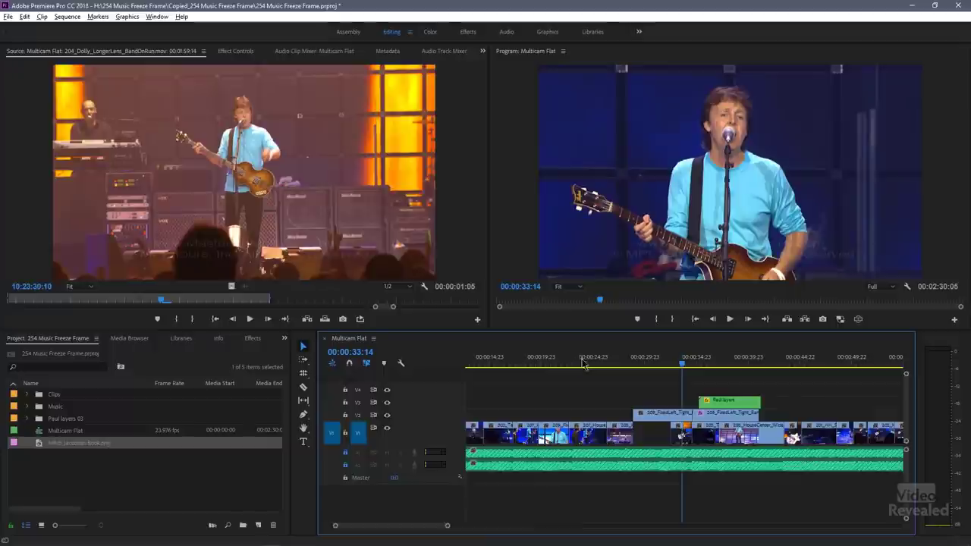
{"action": "key", "text": "="}
{"action": "left_click_drag", "start_coordinate": [529, 364], "coordinate": [591, 371]}
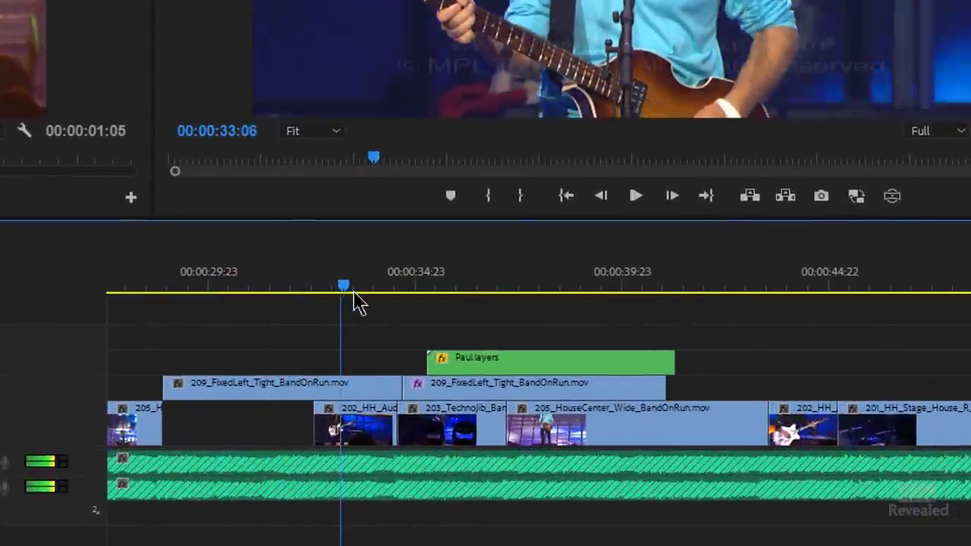
{"action": "left_click_drag", "start_coordinate": [359, 302], "coordinate": [425, 304]}
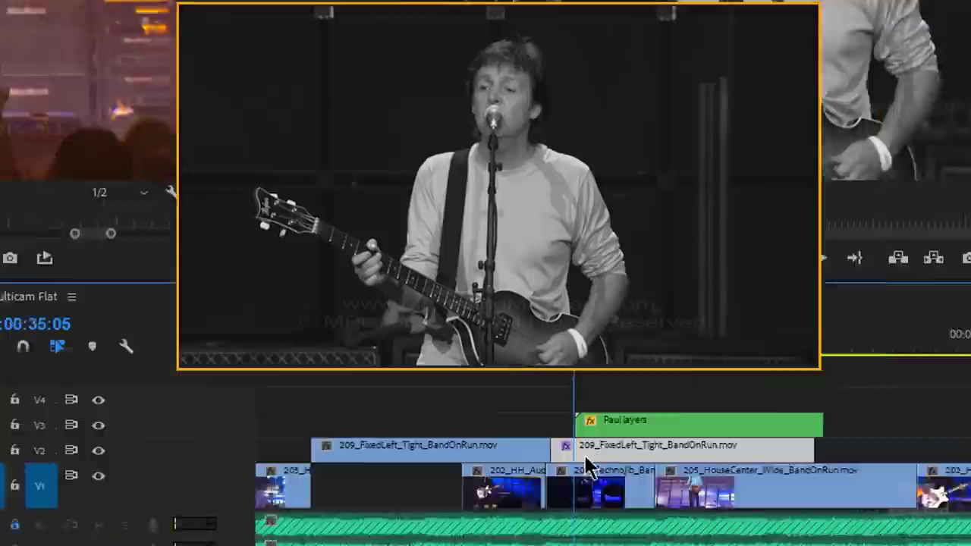
Step: Show the effect controls of the second 209_FixedLeft_Tight segment, collapse Motion and Opacity, and examine Lumetri Color's Exposure and Saturation keyframes
{"action": "key", "text": "shift+5"}
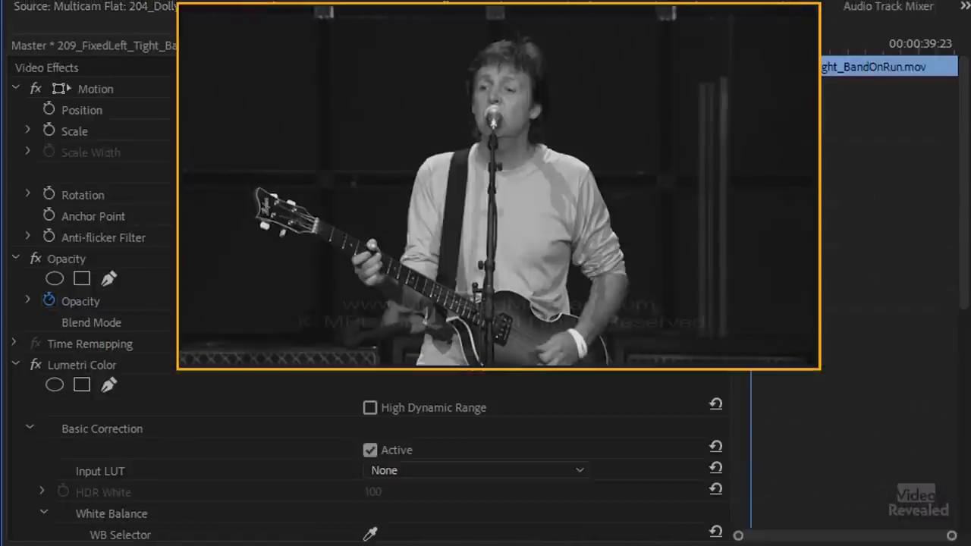
{"action": "scroll", "coordinate": [131, 364], "scroll_direction": "down", "scroll_amount": 3}
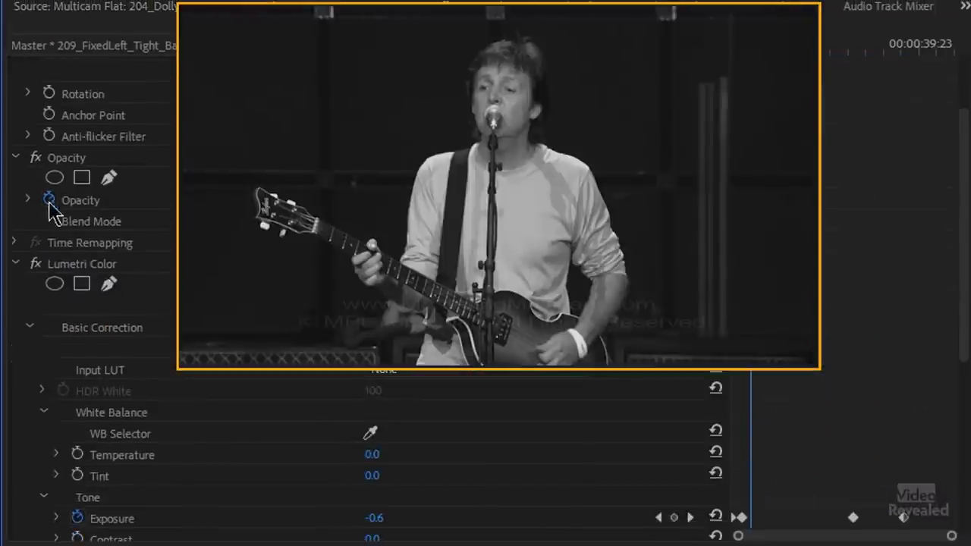
{"action": "scroll", "coordinate": [22, 190], "scroll_direction": "up", "scroll_amount": 3}
{"action": "left_click", "coordinate": [15, 89]}
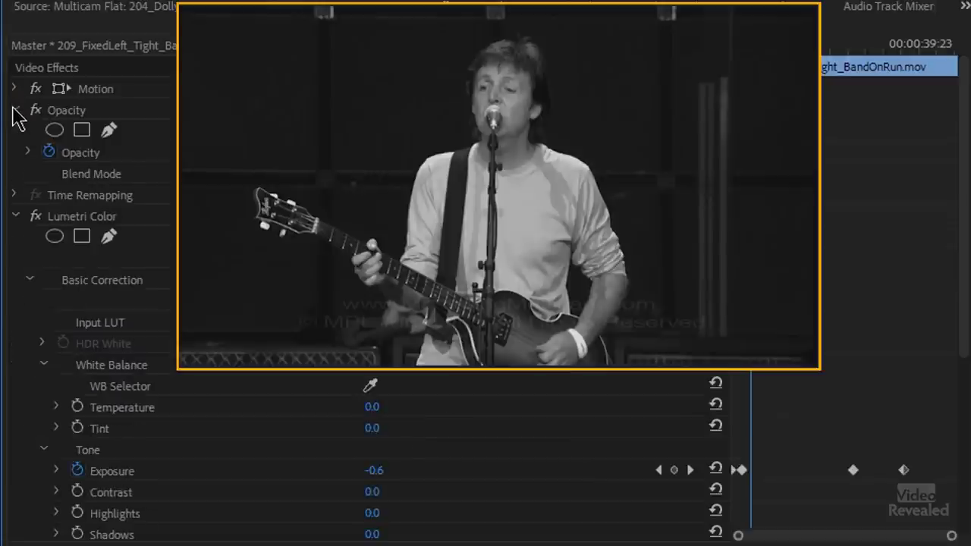
{"action": "left_click", "coordinate": [14, 110]}
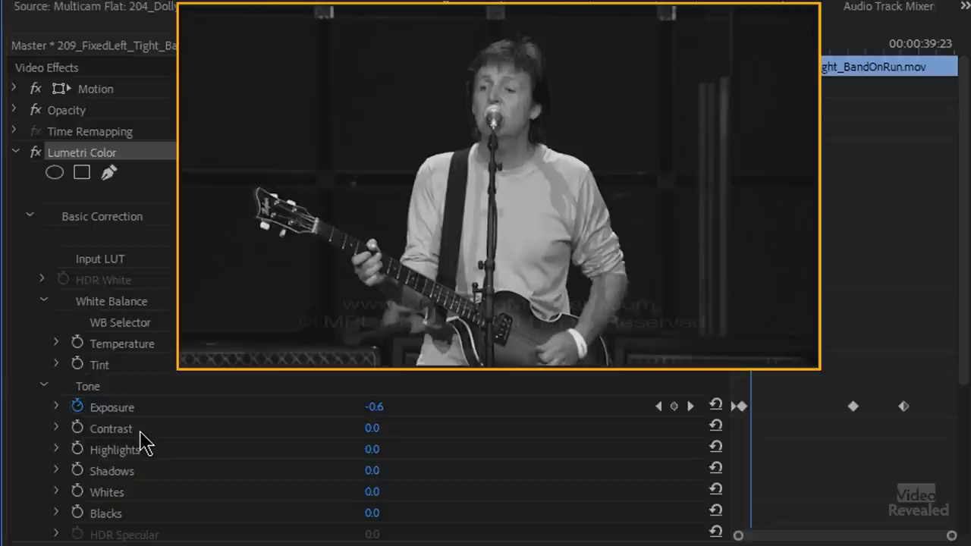
{"action": "scroll", "coordinate": [161, 431], "scroll_direction": "down", "scroll_amount": 3}
{"action": "scroll", "coordinate": [210, 514], "scroll_direction": "down", "scroll_amount": 2}
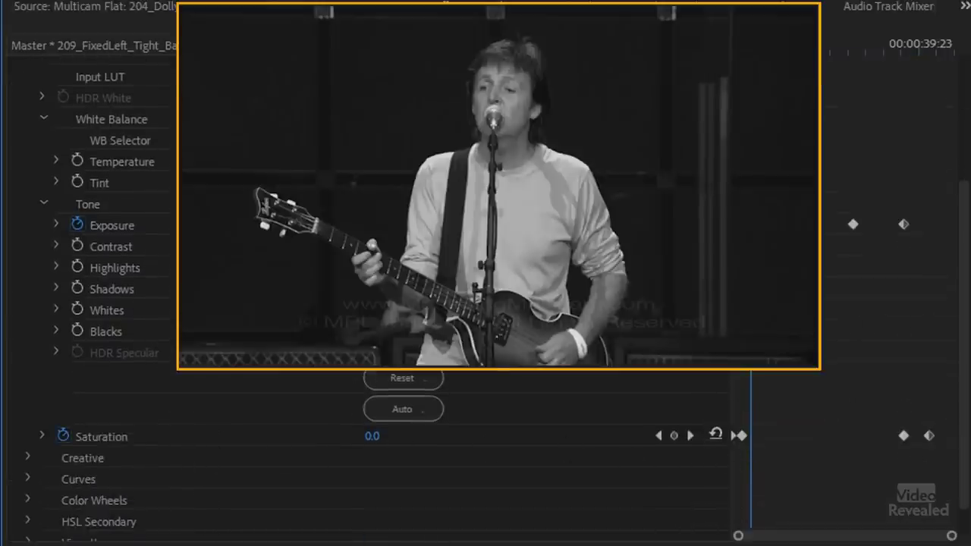
Step: Play from the start of the frozen 209_FixedLeft_Tight segment to review its animated saturation and exposure
{"action": "key", "text": "shift+k"}
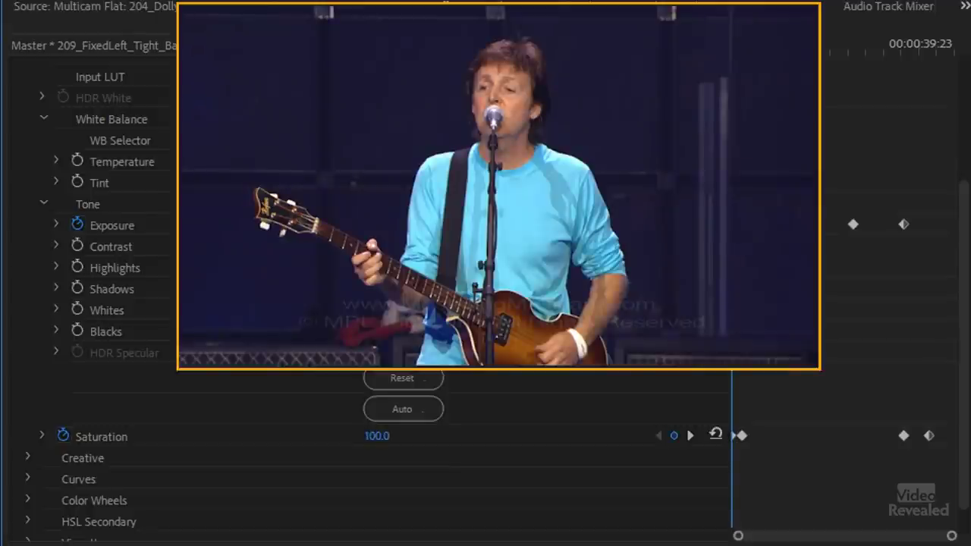
{"action": "key", "text": "space"}
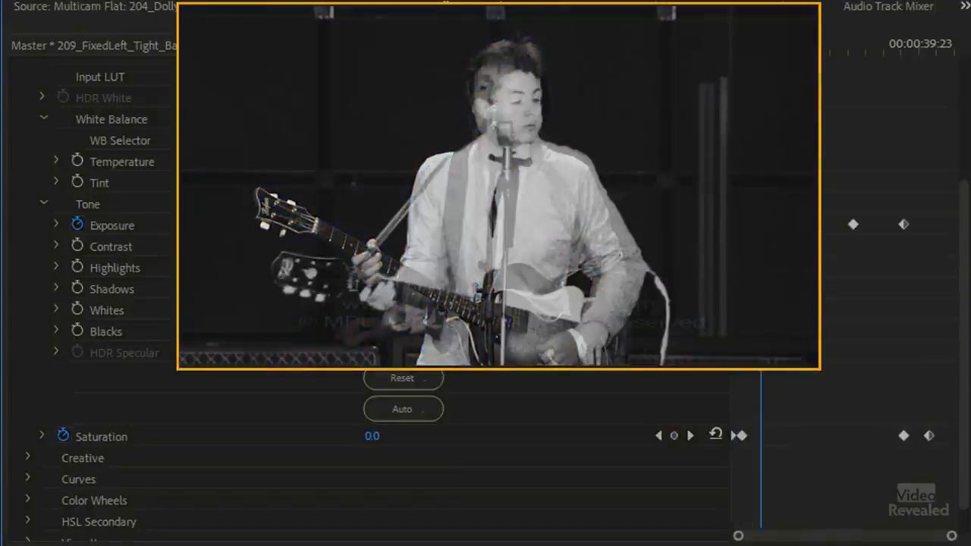
{"action": "key", "text": "space"}
{"action": "key", "text": "shift+k"}
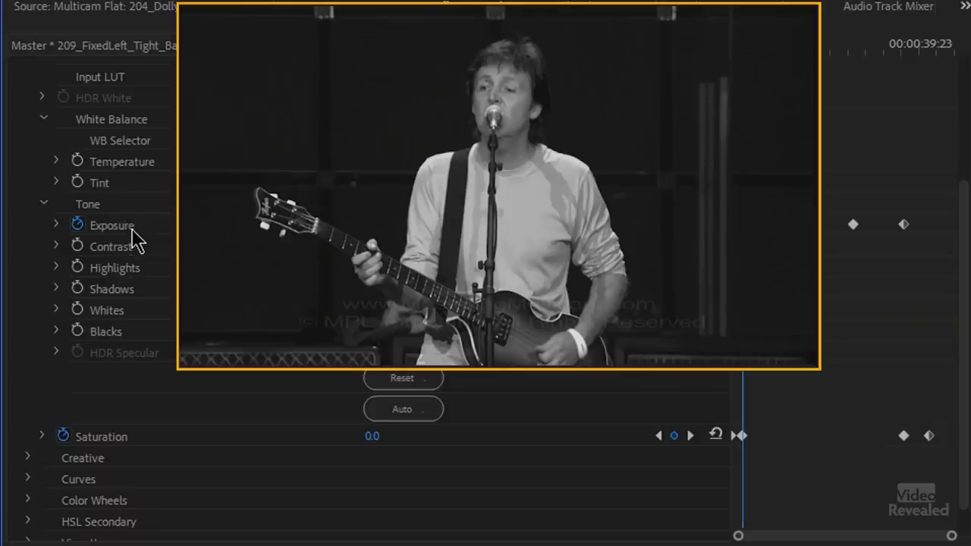
Step: Toggle the Lumetri Color effect off and on to compare the freeze frame with and without the correction
{"action": "scroll", "coordinate": [73, 144], "scroll_direction": "up", "scroll_amount": 2}
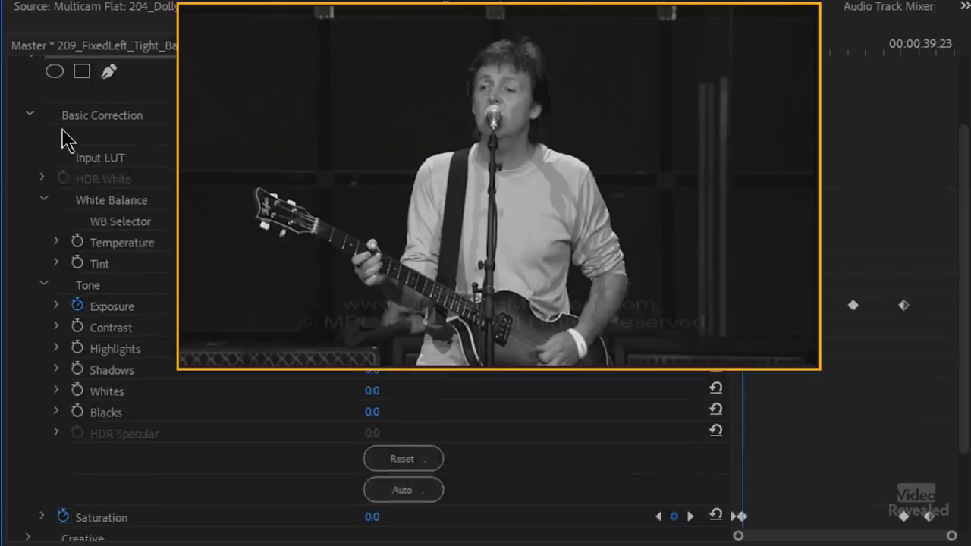
{"action": "scroll", "coordinate": [65, 140], "scroll_direction": "up", "scroll_amount": 3}
{"action": "left_click", "coordinate": [36, 153]}
{"action": "left_click", "coordinate": [36, 153]}
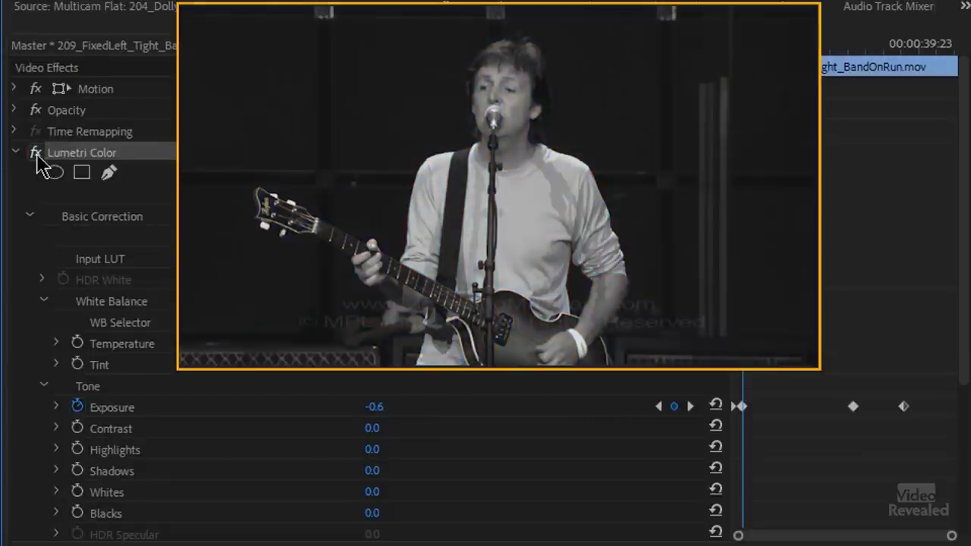
{"action": "left_click", "coordinate": [35, 153]}
{"action": "left_click", "coordinate": [38, 154]}
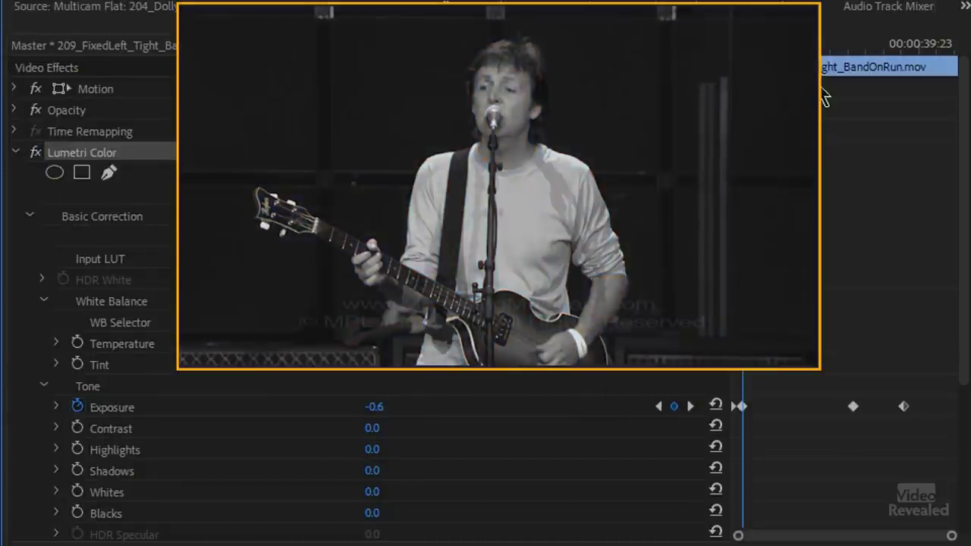
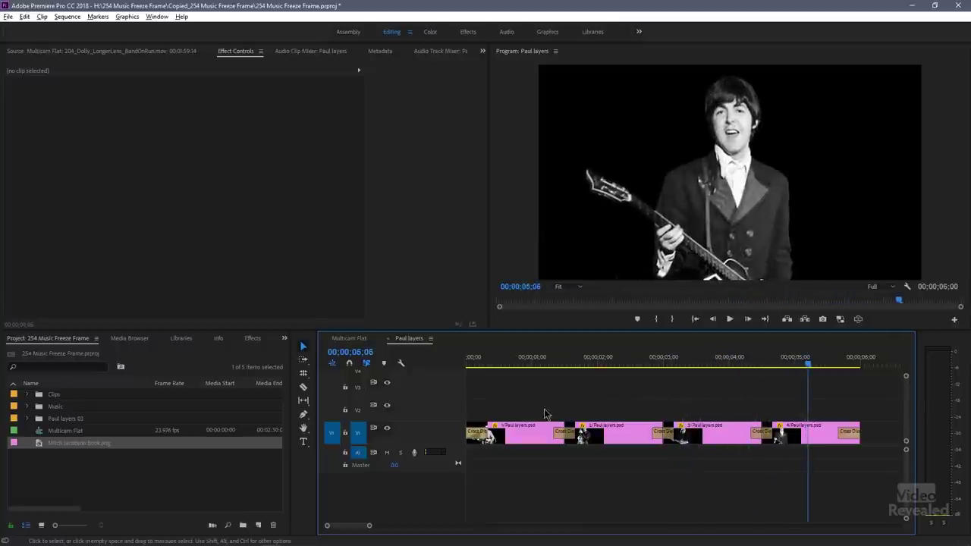
Step: Select the 4/Paul layers.psd clip in the nested sequence, expand Motion, and step through its Scale keyframes
{"action": "left_click", "coordinate": [793, 439]}
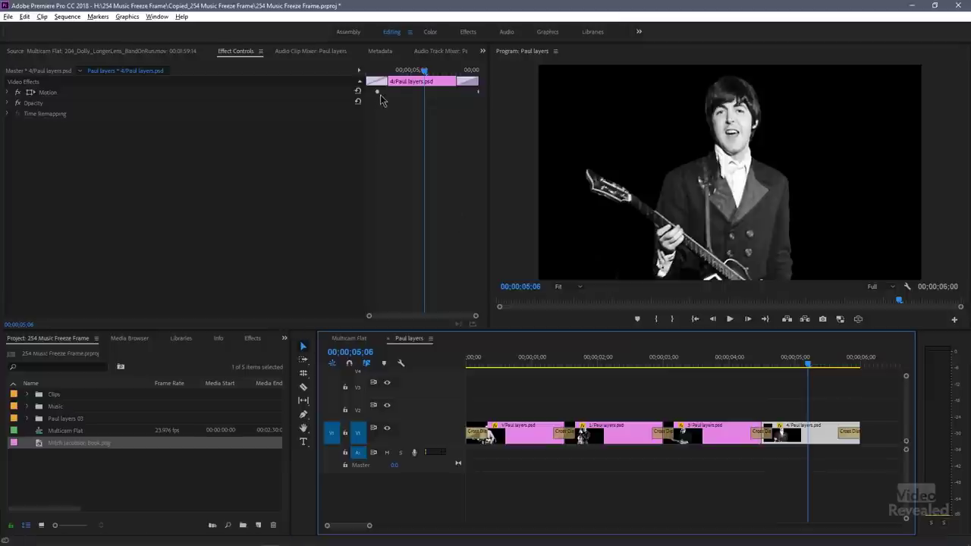
{"action": "left_click", "coordinate": [7, 92]}
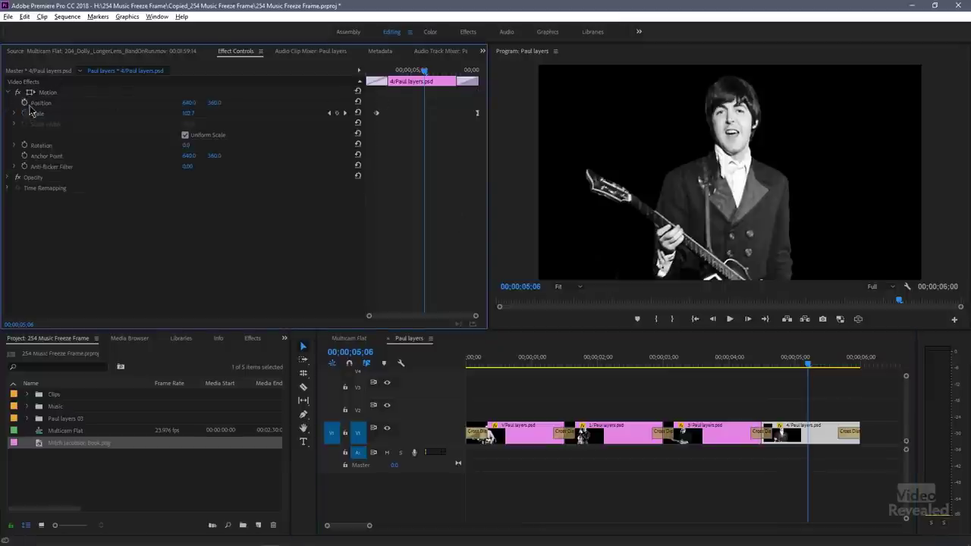
{"action": "left_click", "coordinate": [330, 114]}
{"action": "left_click", "coordinate": [345, 113]}
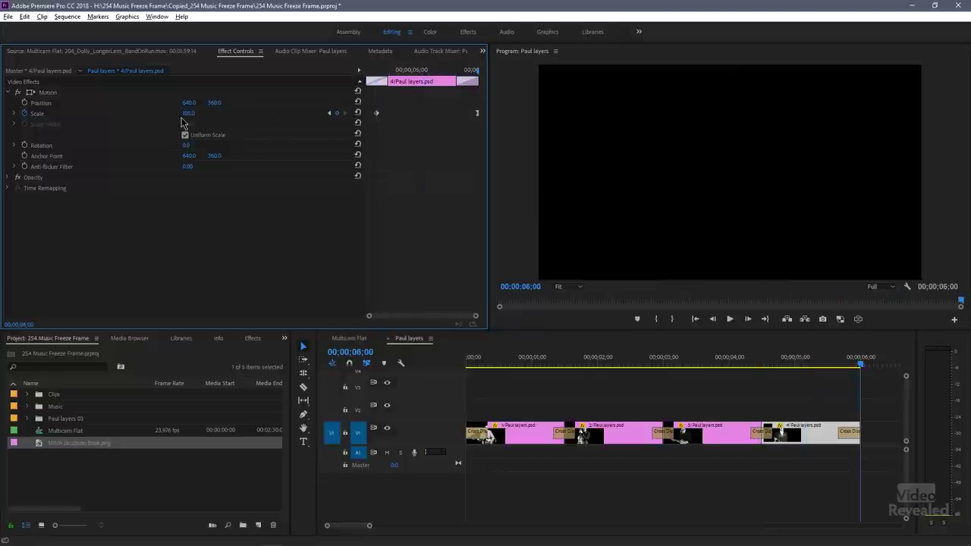
Step: Enable the transparency grid for the Paul layers preview and scrub to the 3/Paul layers.psd clip
{"action": "left_click_drag", "start_coordinate": [818, 370], "coordinate": [777, 368]}
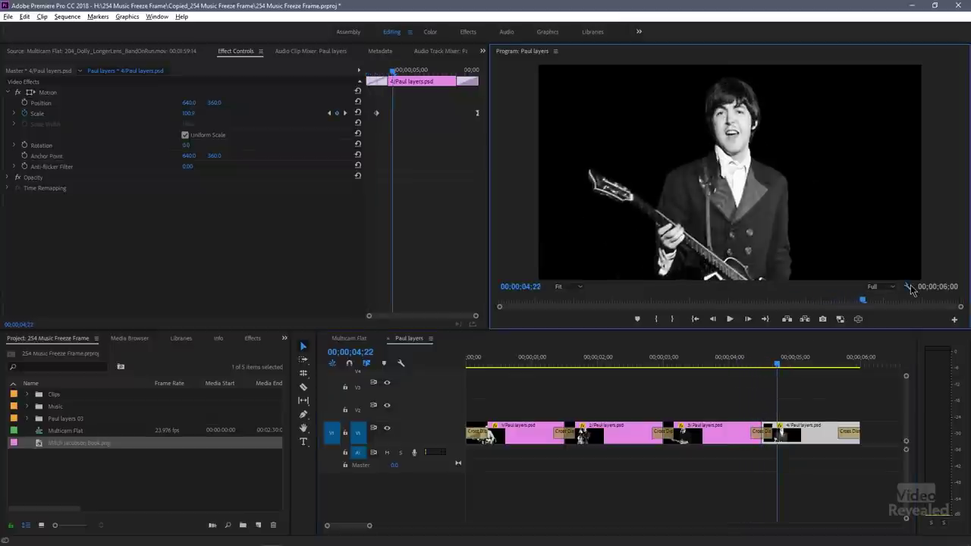
{"action": "left_click", "coordinate": [906, 287]}
{"action": "left_click", "coordinate": [884, 438]}
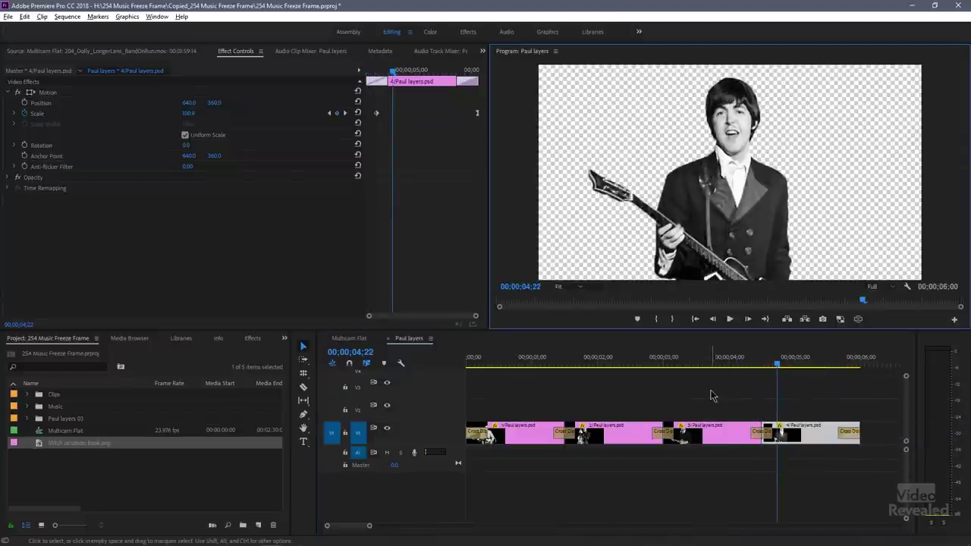
{"action": "left_click_drag", "start_coordinate": [647, 362], "coordinate": [681, 360]}
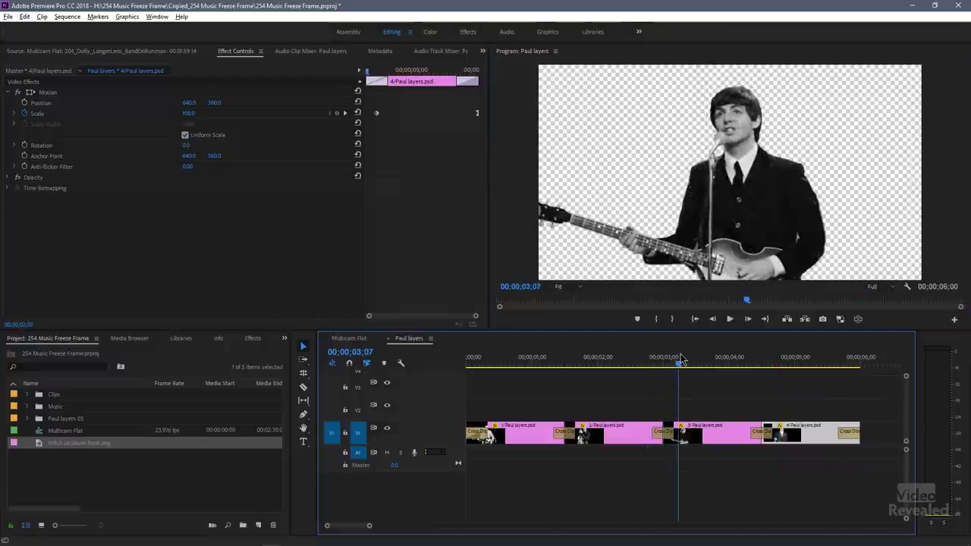
Step: Switch to Paul layers.psd in Photoshop and hide layers 2, 3 and 4 to view layer 1 alone
{"action": "key", "text": "alt+Tab"}
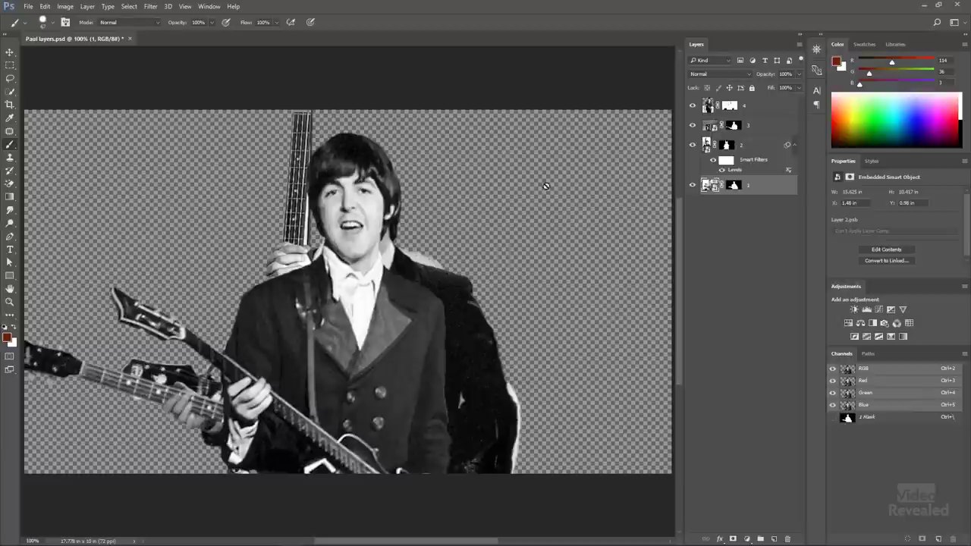
{"action": "left_click", "coordinate": [692, 145]}
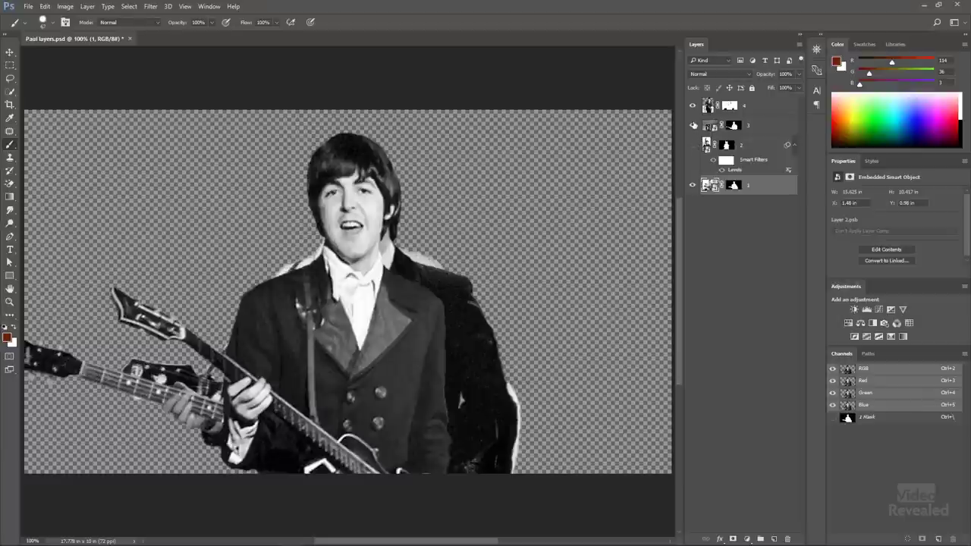
{"action": "left_click", "coordinate": [692, 126]}
{"action": "left_click", "coordinate": [692, 106]}
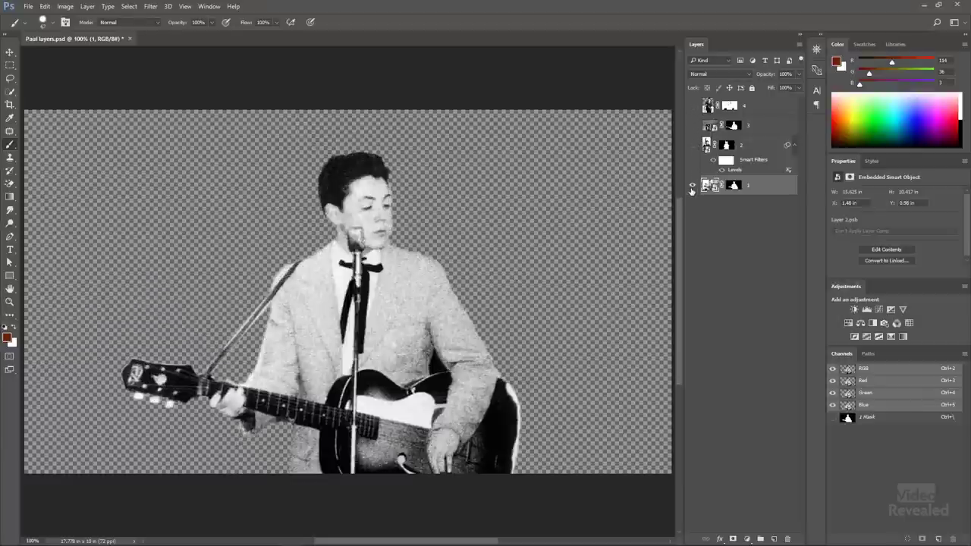
Step: Hide layer 1 and show layers 2 and 3 one at a time to inspect each cutout
{"action": "left_click", "coordinate": [691, 185]}
{"action": "left_click", "coordinate": [692, 145]}
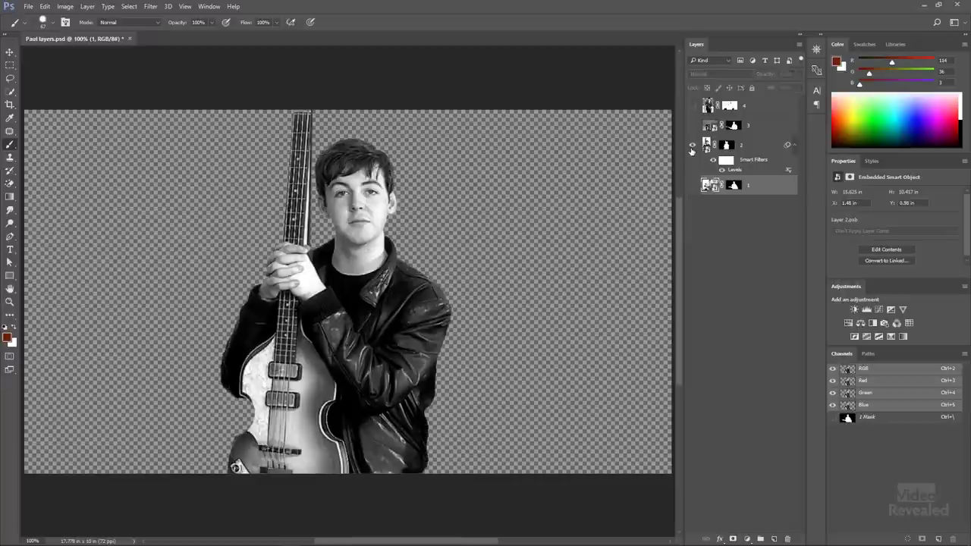
{"action": "left_click", "coordinate": [692, 145]}
{"action": "left_click", "coordinate": [692, 125]}
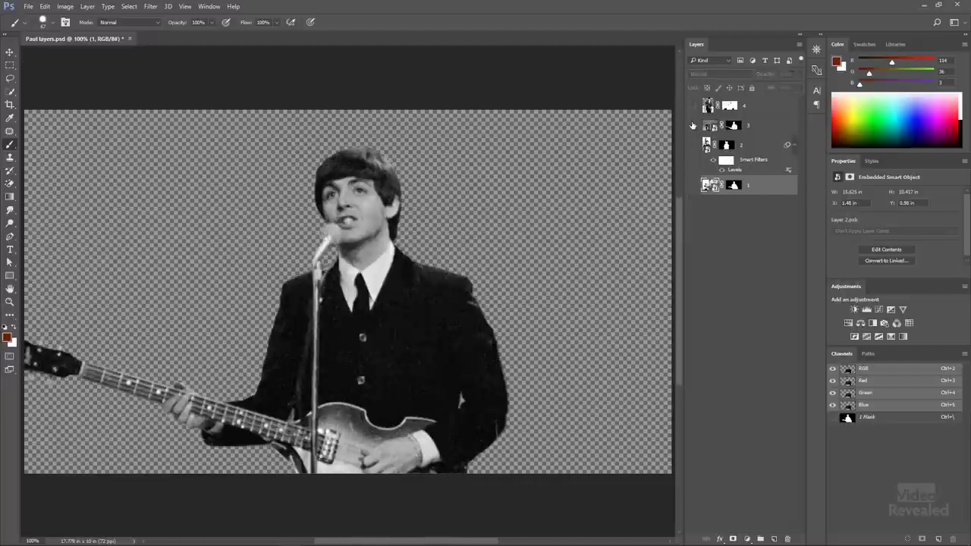
Step: Hide layer 3, show layer 4 alone and display the guides over the image
{"action": "left_click", "coordinate": [692, 125]}
{"action": "left_click", "coordinate": [692, 106]}
{"action": "key", "text": "ctrl+semicolon"}
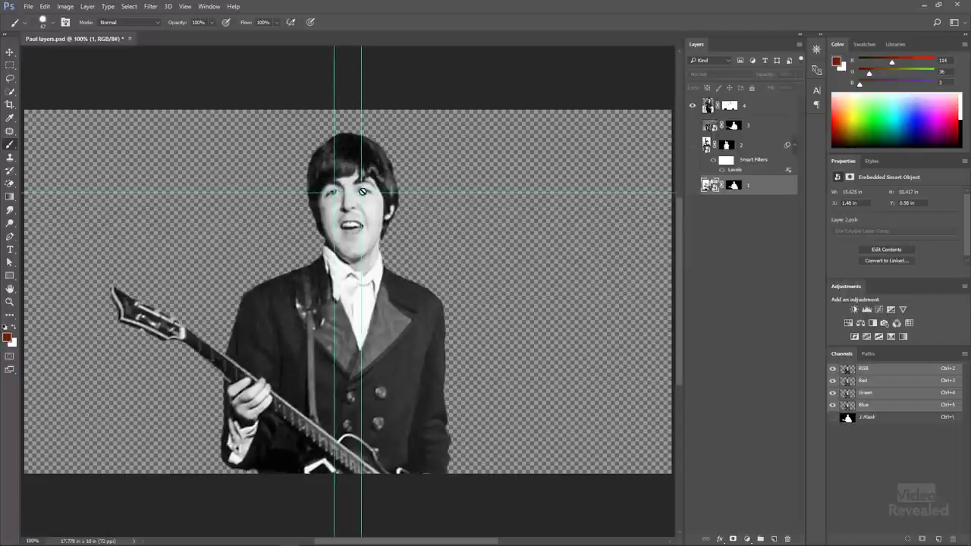
Step: Hide layer 4 and show layers 3, 2 and 1 one at a time to check each face's alignment with the guides
{"action": "left_click", "coordinate": [692, 106]}
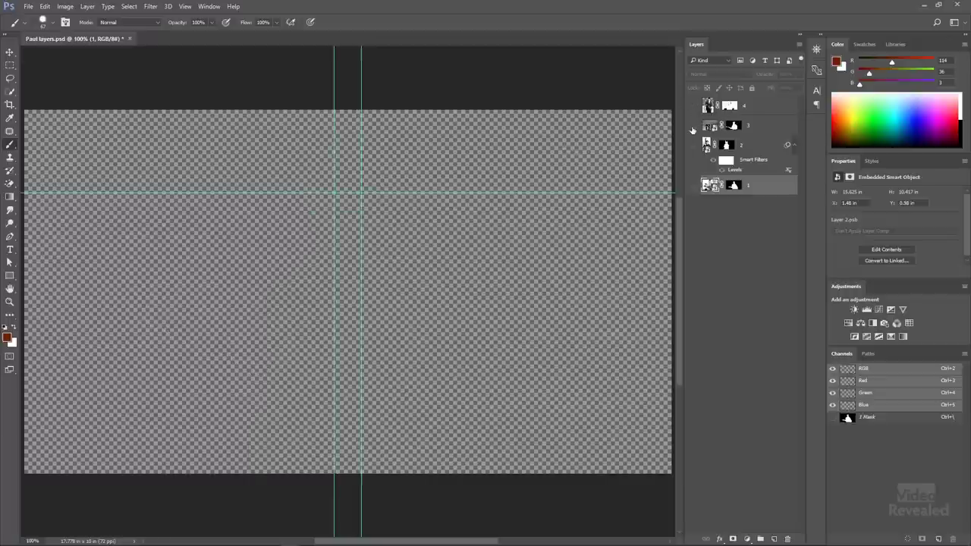
{"action": "left_click", "coordinate": [692, 126]}
{"action": "left_click", "coordinate": [692, 127]}
{"action": "left_click", "coordinate": [692, 145]}
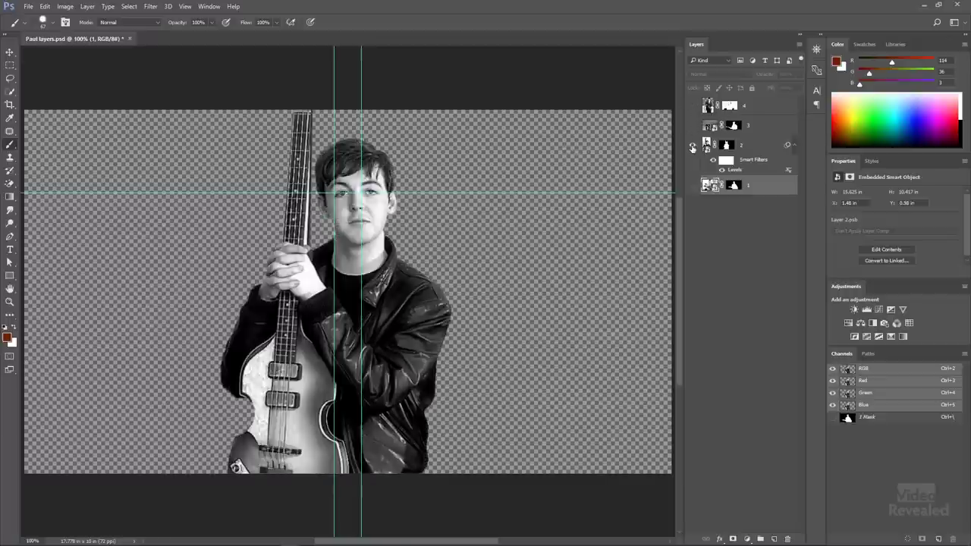
{"action": "left_click", "coordinate": [692, 147]}
{"action": "left_click", "coordinate": [692, 186]}
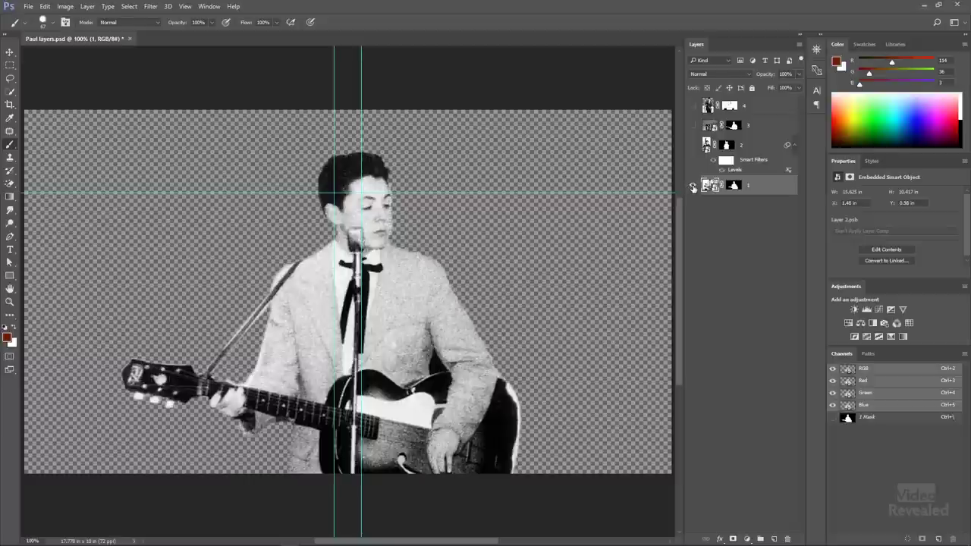
{"action": "left_click", "coordinate": [692, 186]}
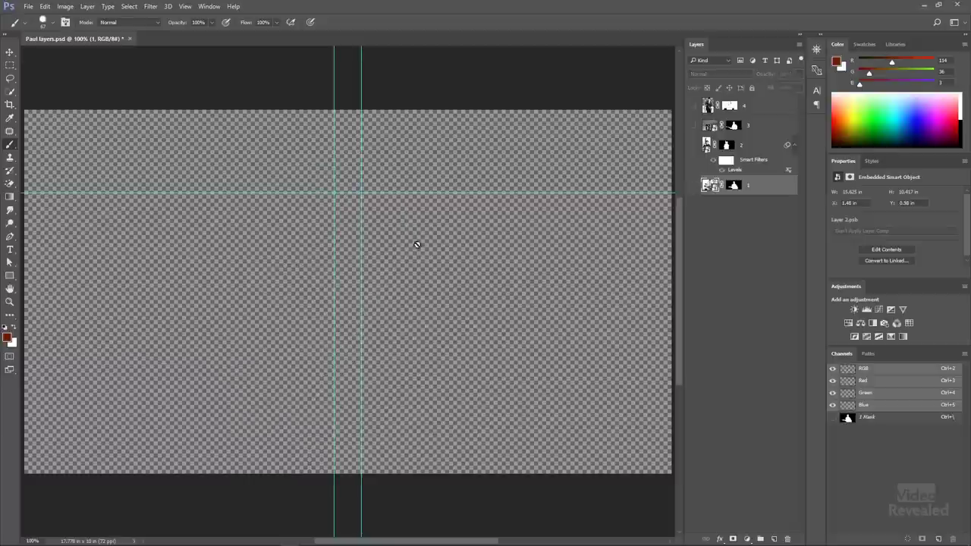
Step: Make all four layers visible again and switch back to Premiere Pro
{"action": "left_click", "coordinate": [693, 186]}
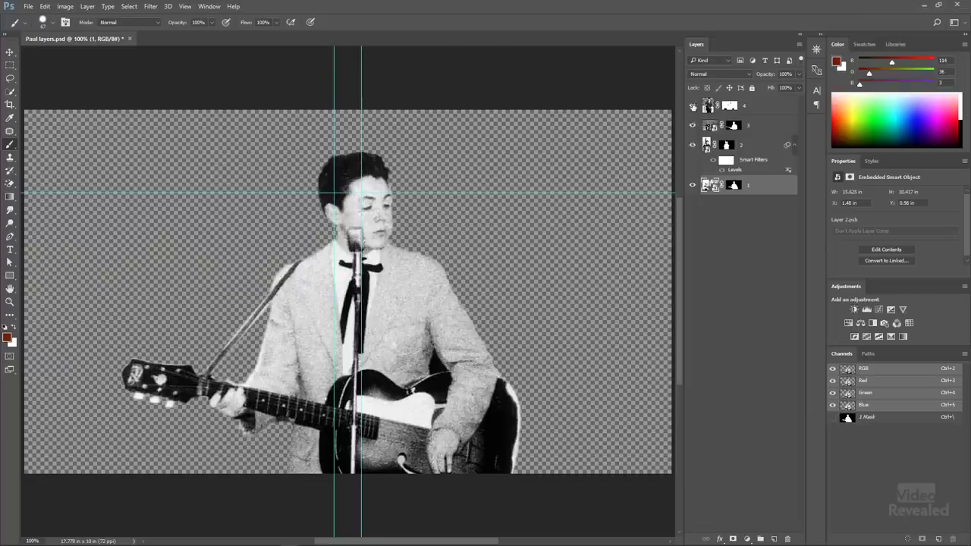
{"action": "left_click", "coordinate": [692, 107]}
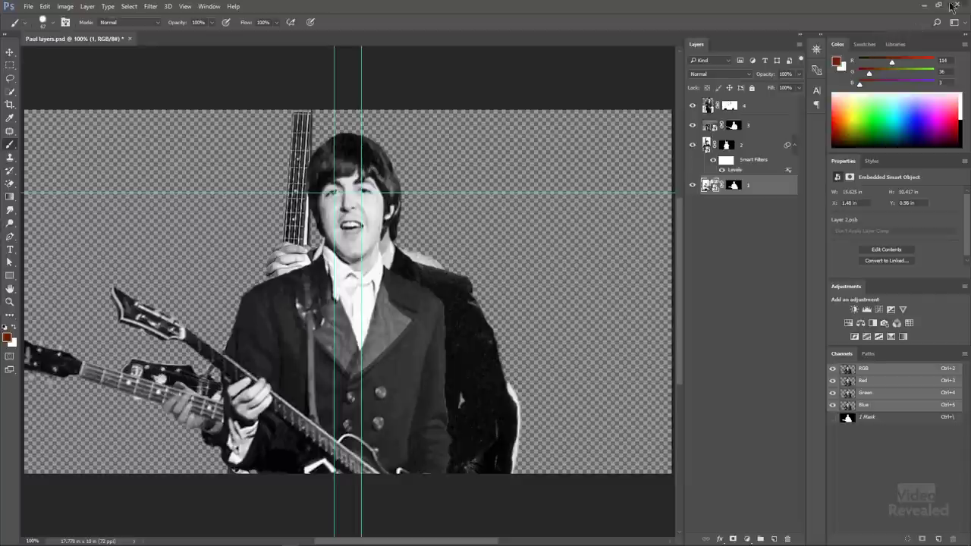
{"action": "key", "text": "alt+Tab"}
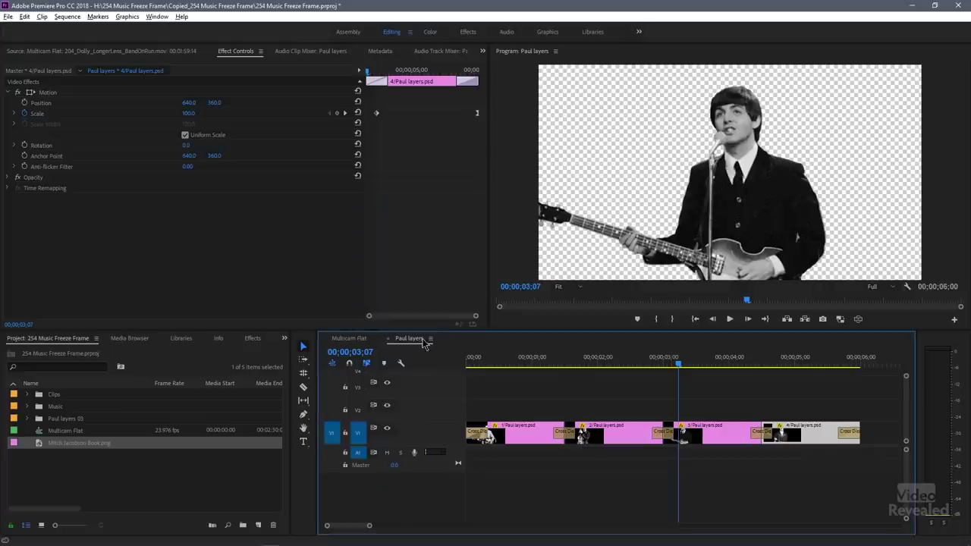
Step: Examine the Paul layers bin's sequence and preview its four separate layer clips in the Source monitor, leaving the bin collapsed
{"action": "left_click", "coordinate": [27, 419]}
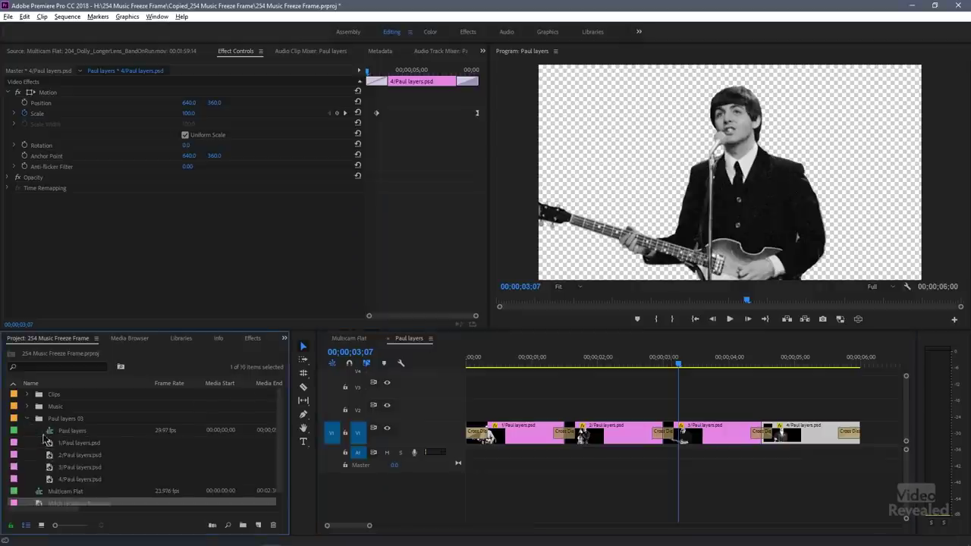
{"action": "left_click", "coordinate": [50, 434]}
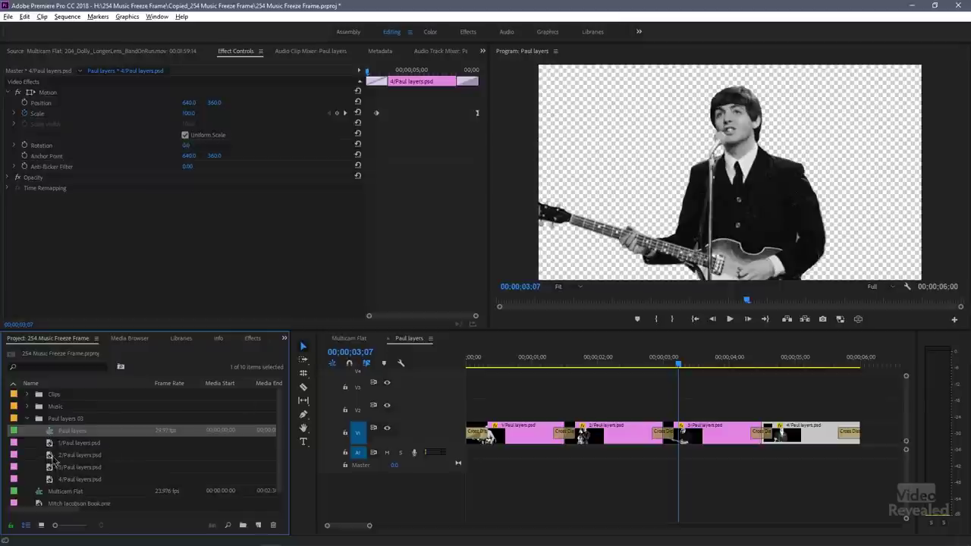
{"action": "double_click", "coordinate": [56, 445]}
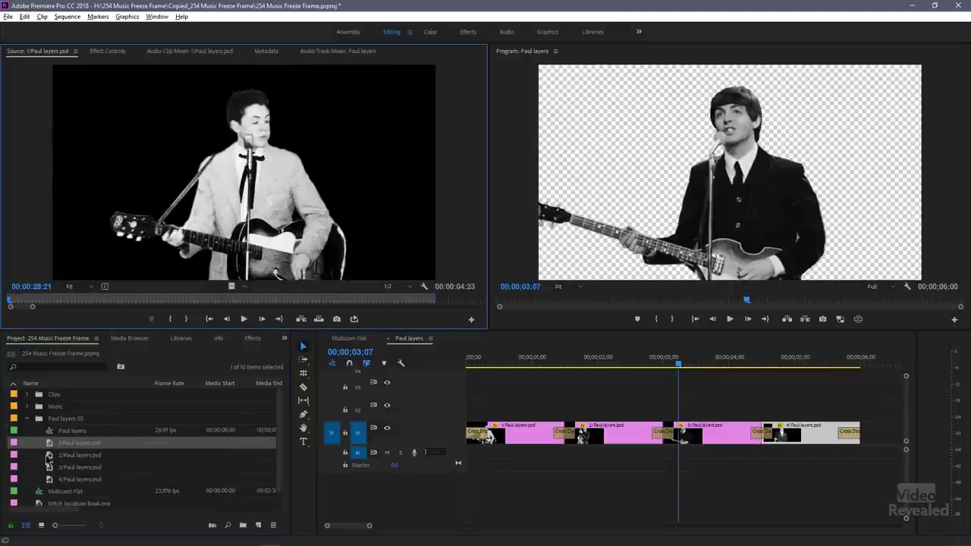
{"action": "double_click", "coordinate": [47, 455]}
{"action": "double_click", "coordinate": [50, 468]}
{"action": "double_click", "coordinate": [49, 480]}
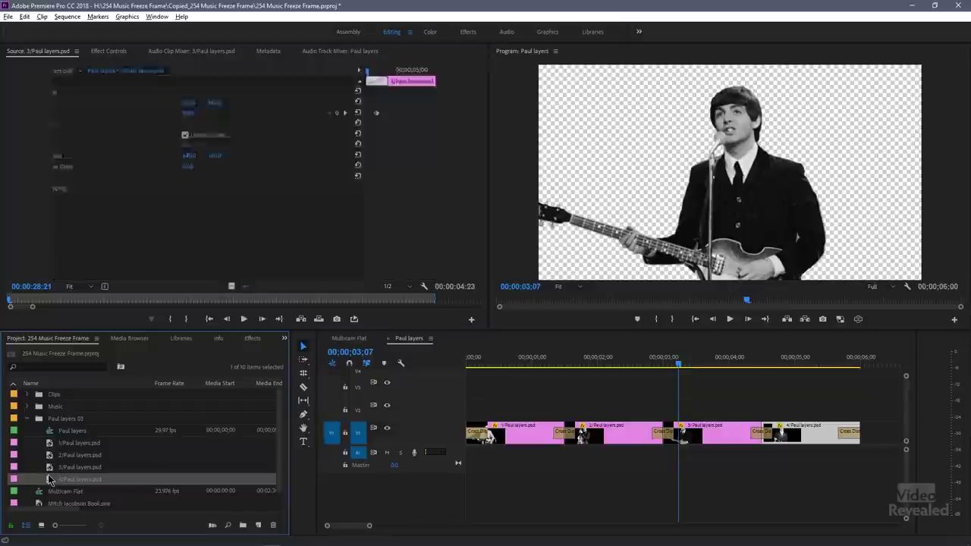
{"action": "left_click", "coordinate": [28, 419]}
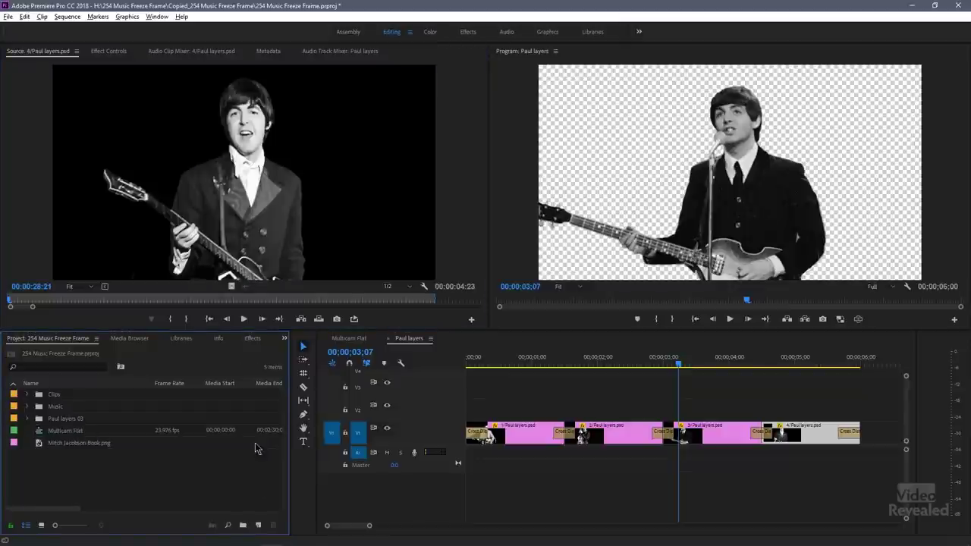
Step: Return to the Multicam Flat sequence and review the section containing the nested Paul layers clip
{"action": "left_click_drag", "start_coordinate": [531, 367], "coordinate": [634, 367]}
{"action": "left_click", "coordinate": [357, 339]}
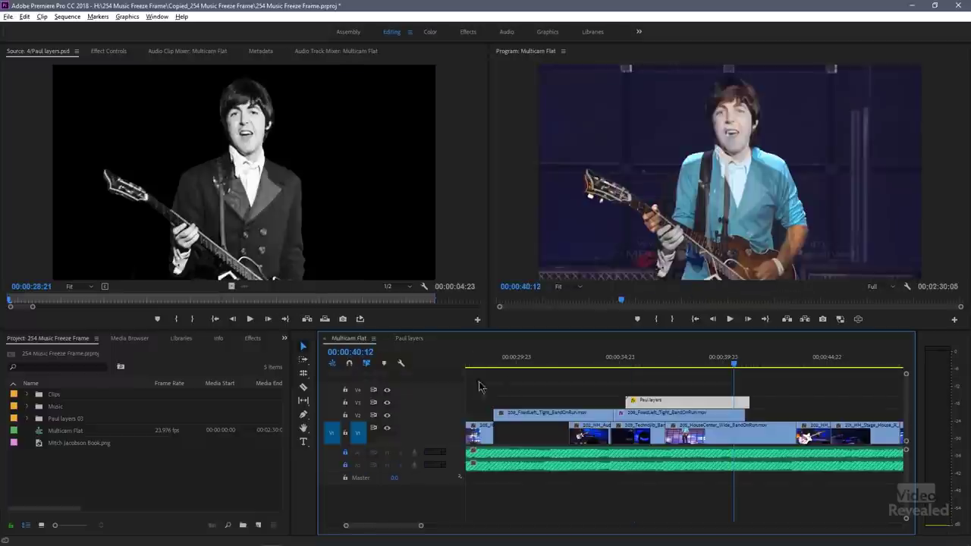
{"action": "left_click", "coordinate": [634, 366]}
{"action": "left_click_drag", "start_coordinate": [634, 366], "coordinate": [766, 371]}
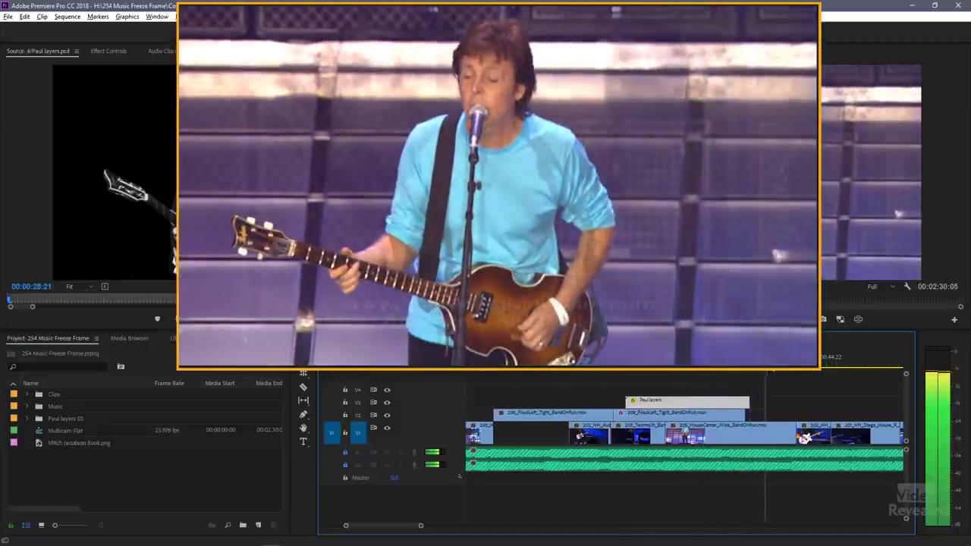